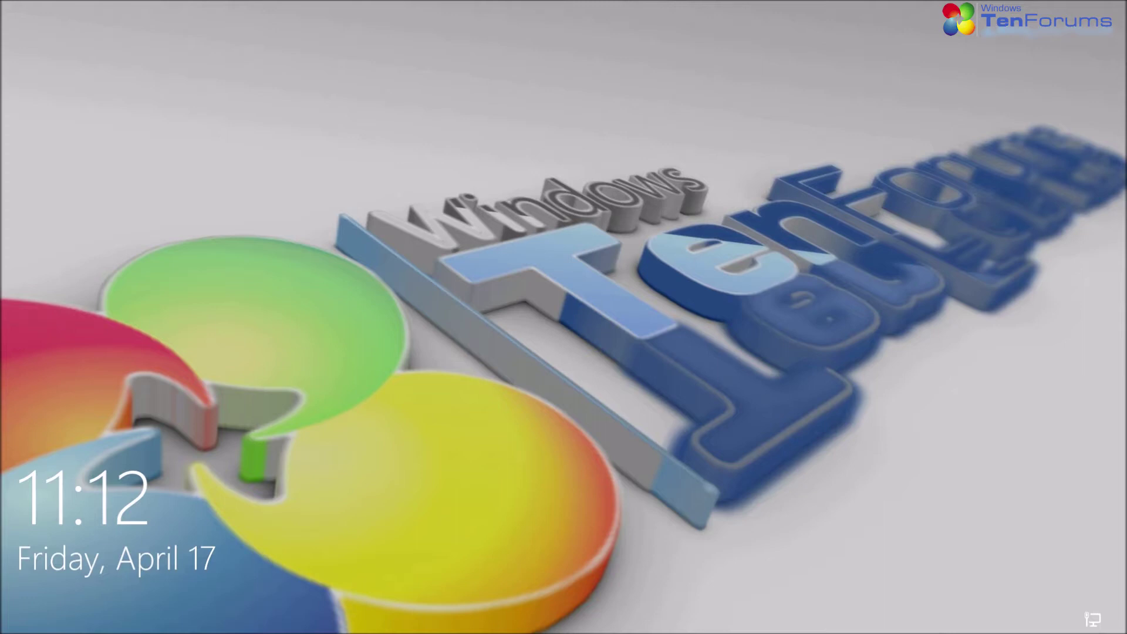
Sign in with the account password and close the System Restore success notice
left_click(1055, 481)
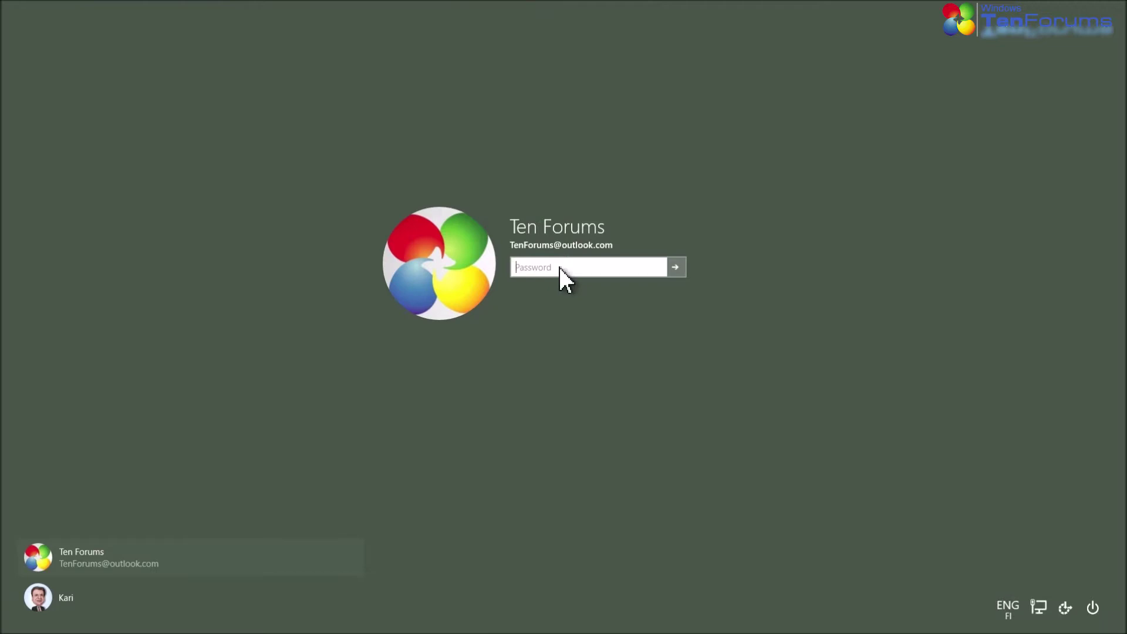
type("1234")
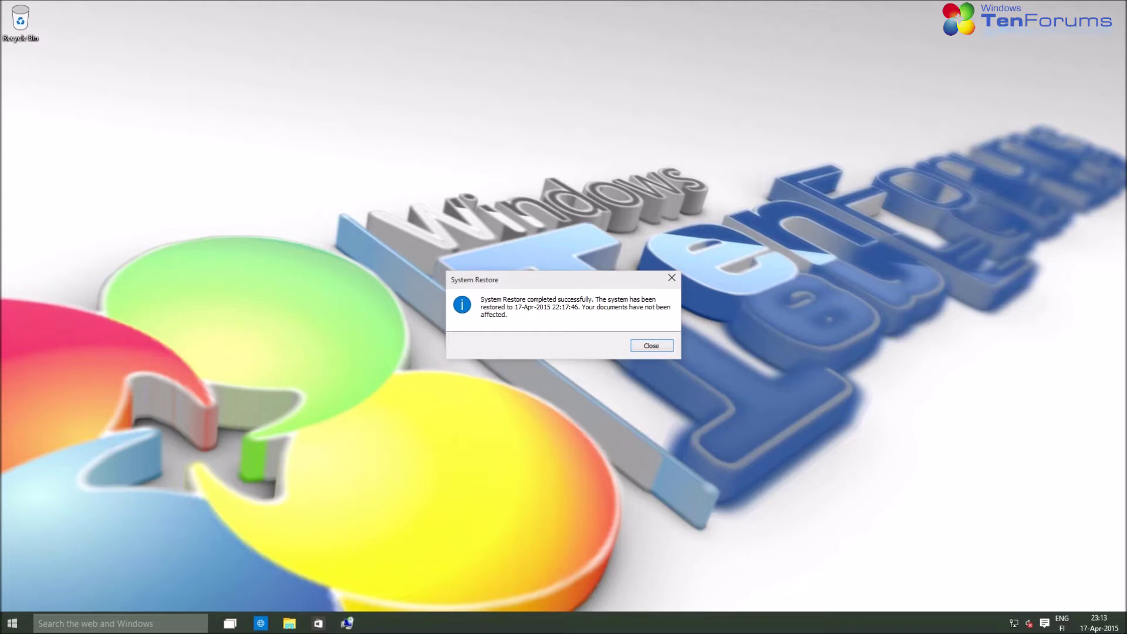
left_click(653, 348)
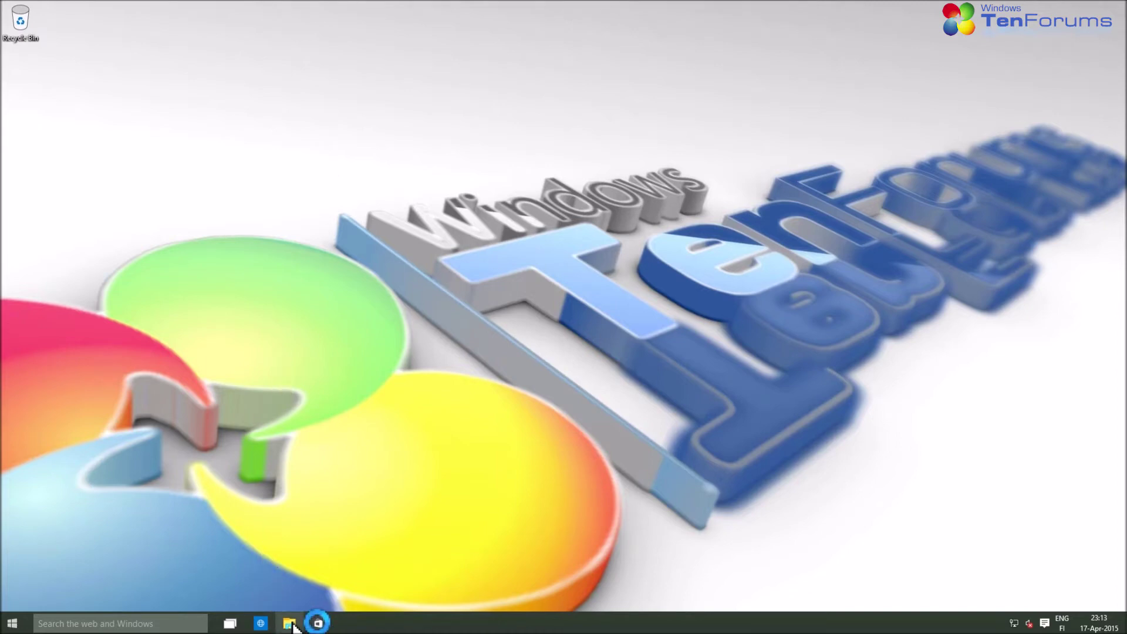
left_click(290, 624)
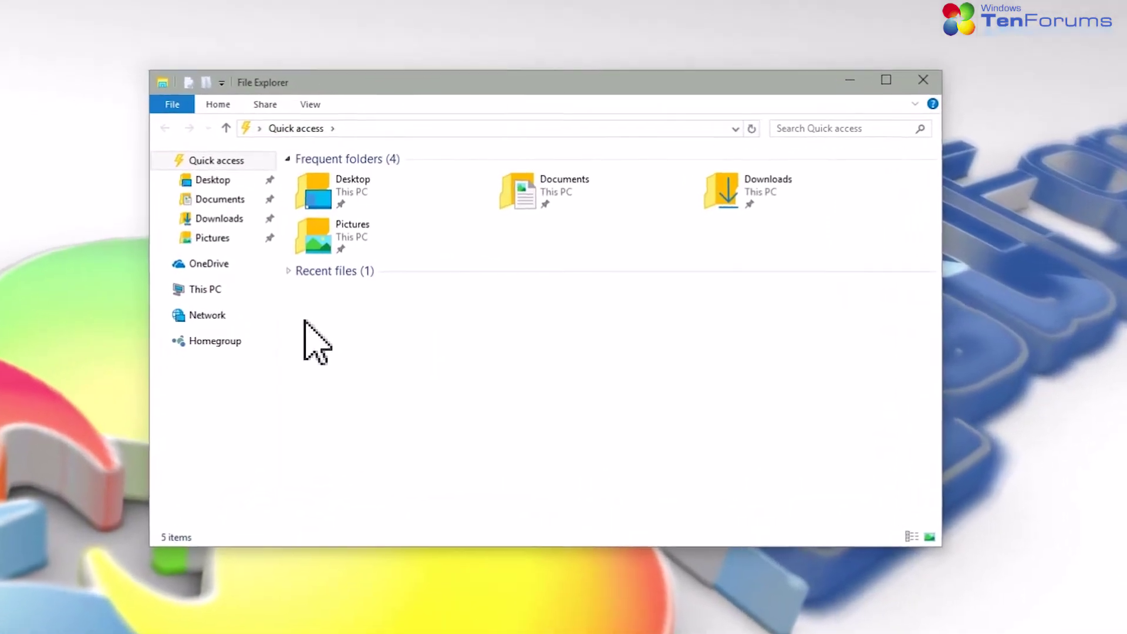
left_click(209, 286)
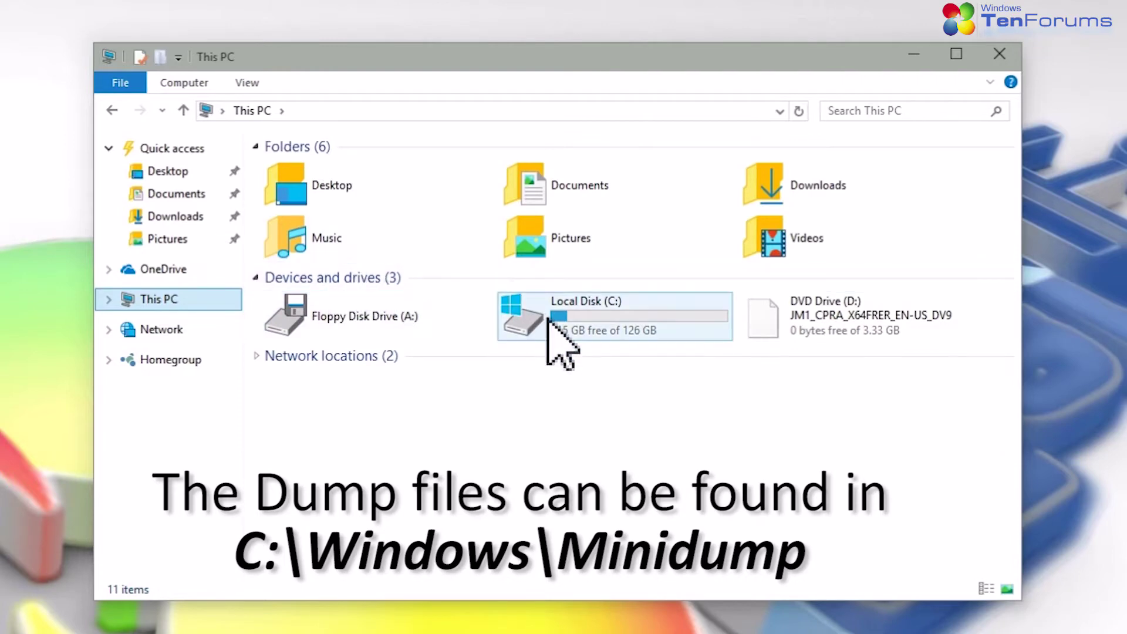
double_click(555, 323)
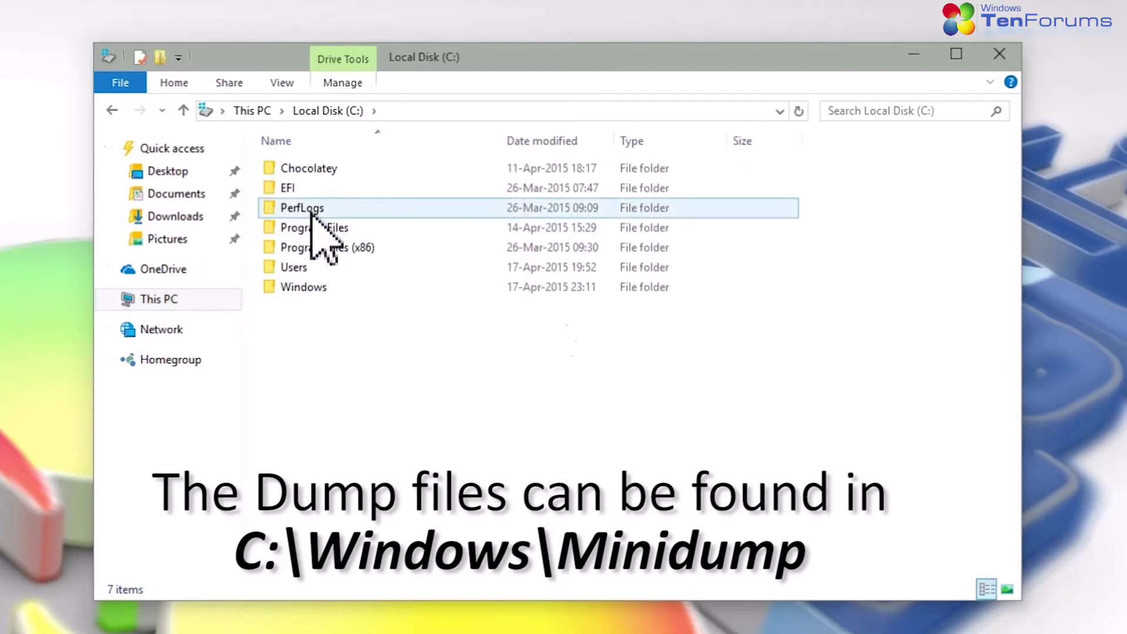
double_click(314, 287)
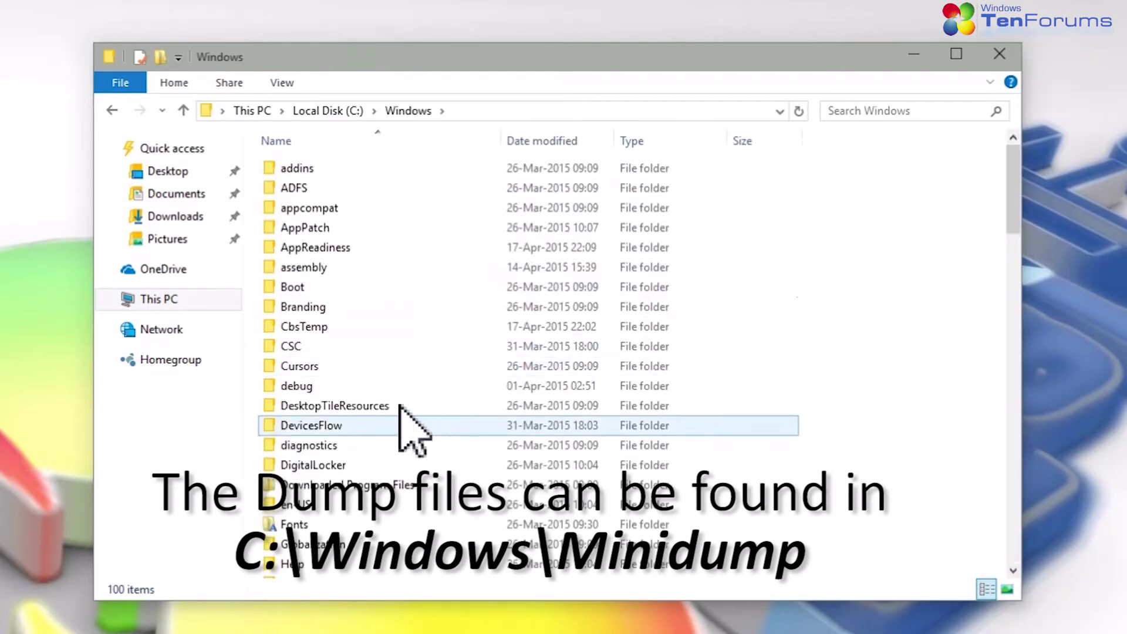
scroll(373, 341, "down", 7)
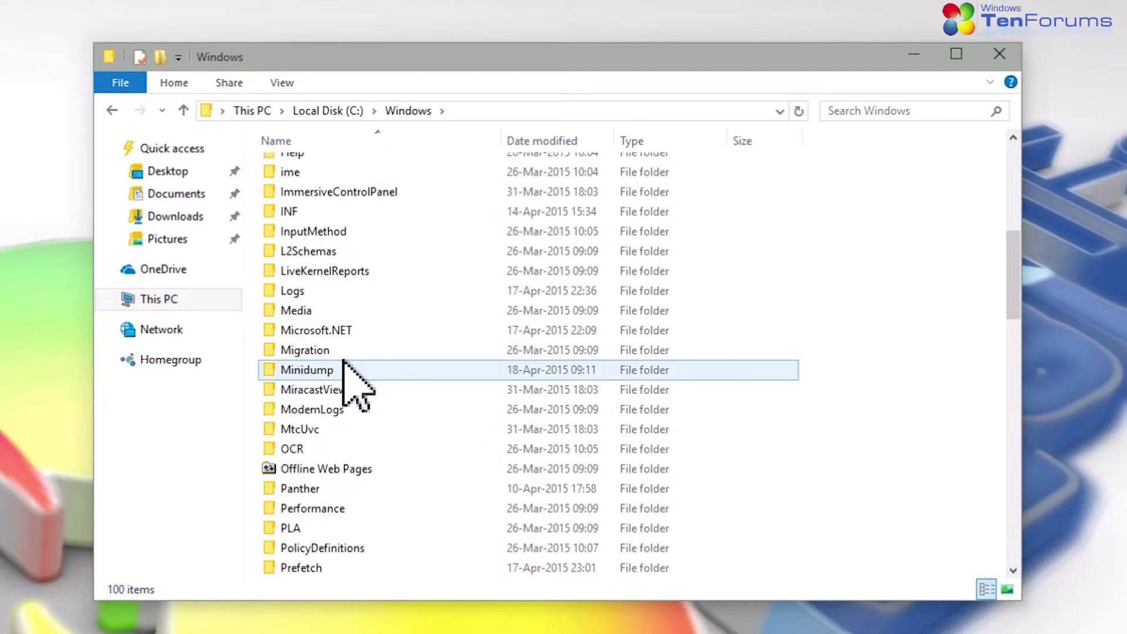
double_click(327, 371)
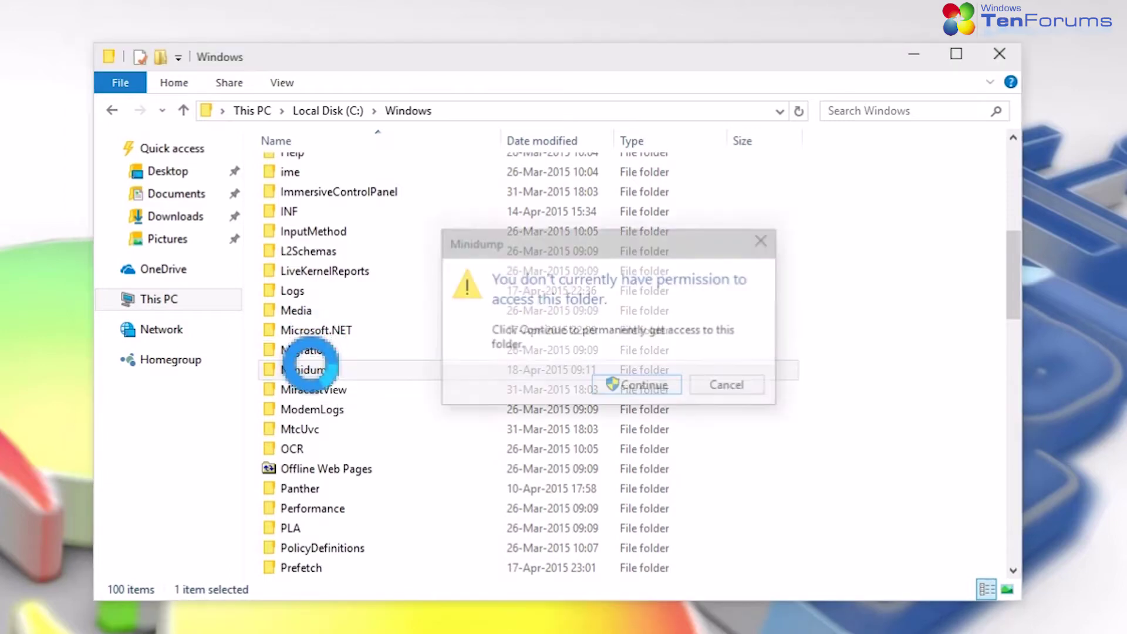
left_click(623, 385)
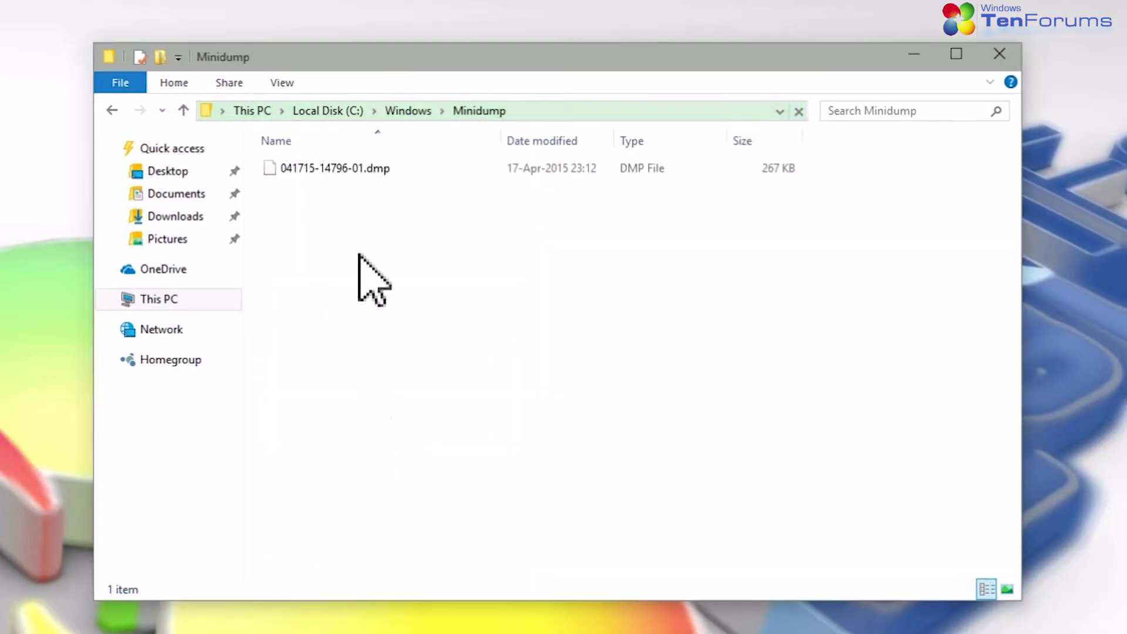
left_click(337, 167)
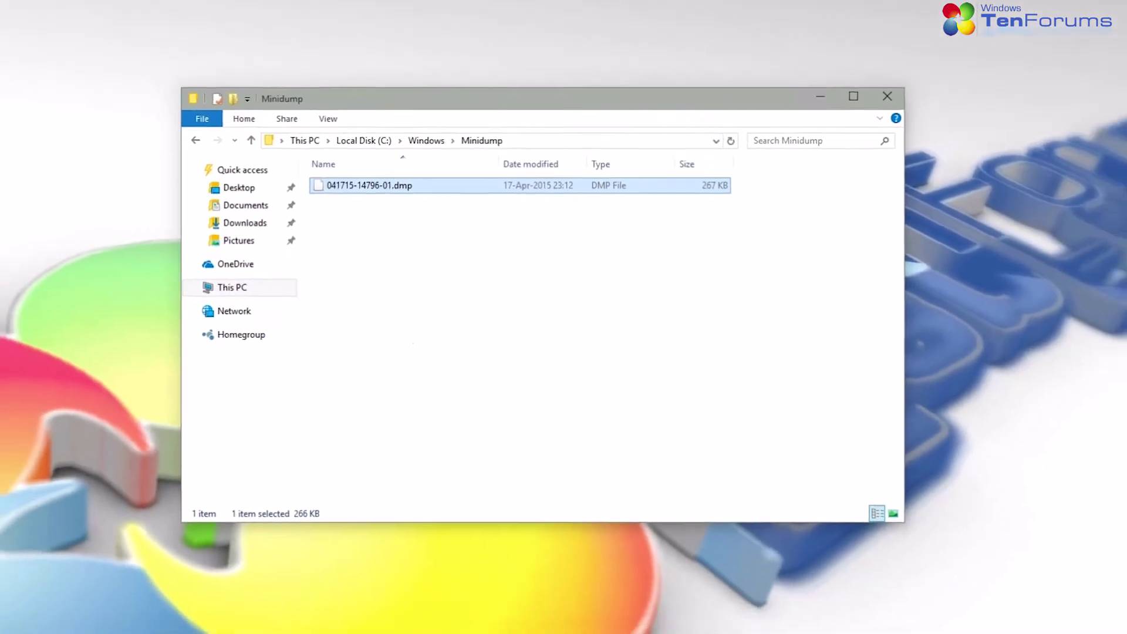
In the browser, go to the BSOD Crashes and Debugging forum and open its BSOD Posting Instructions thread
left_click(261, 624)
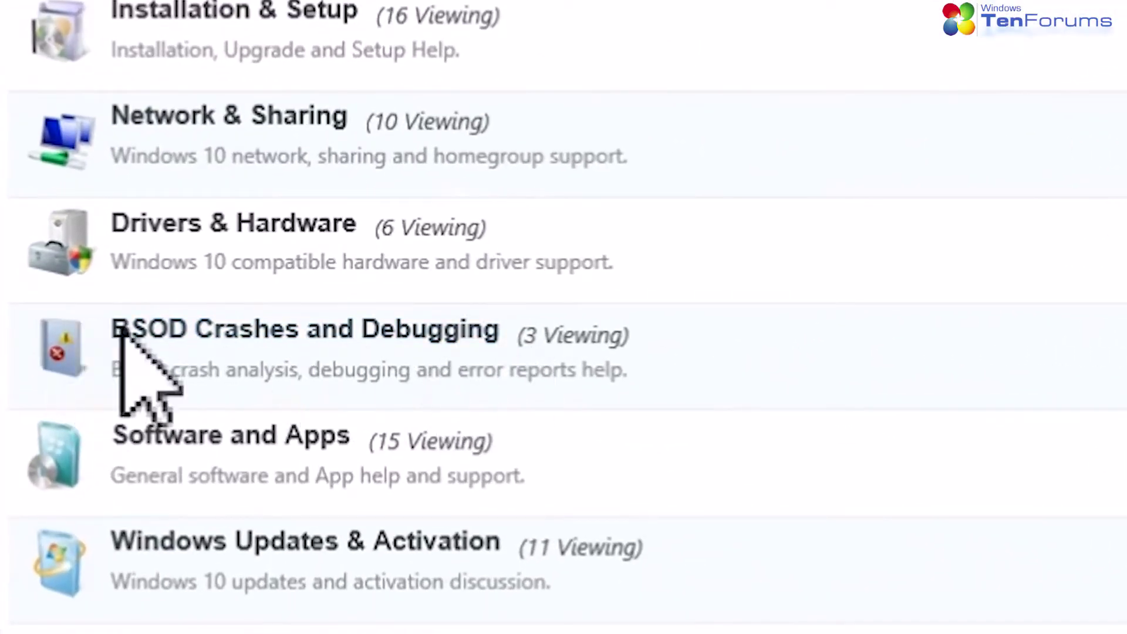
left_click(402, 333)
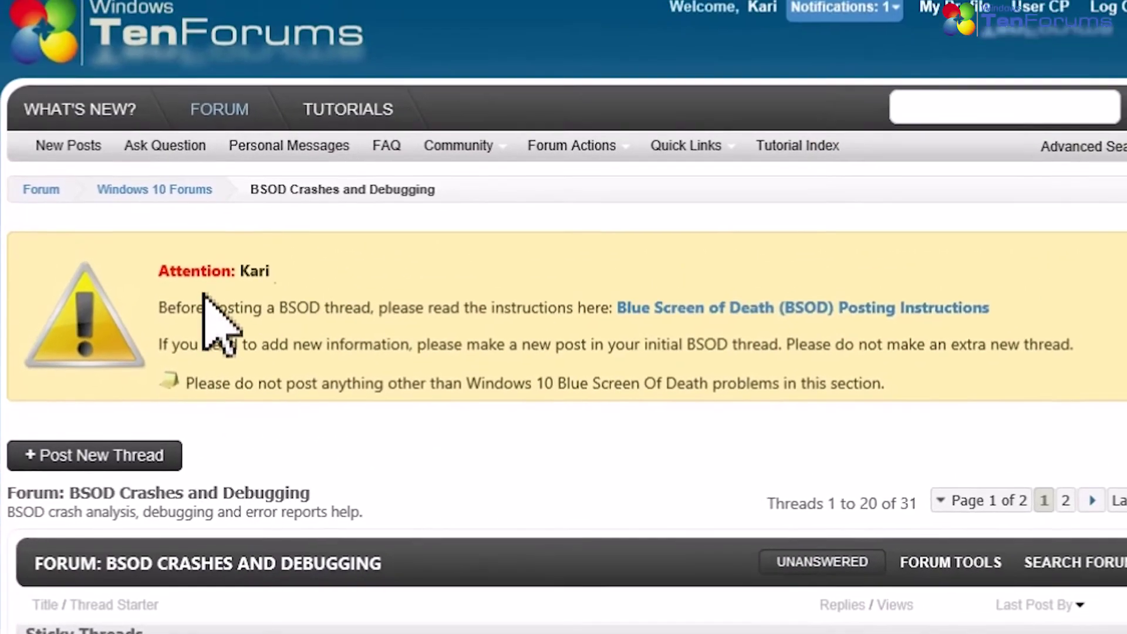
left_click_drag(179, 247, 756, 252)
left_click_drag(684, 320, 1019, 322)
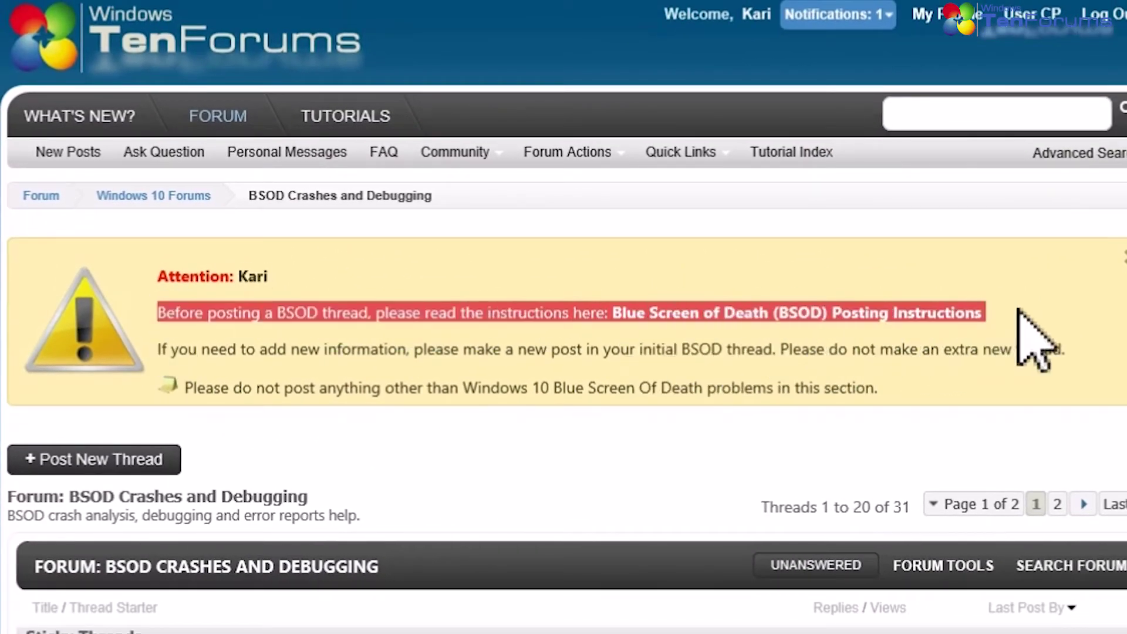
left_click(734, 397)
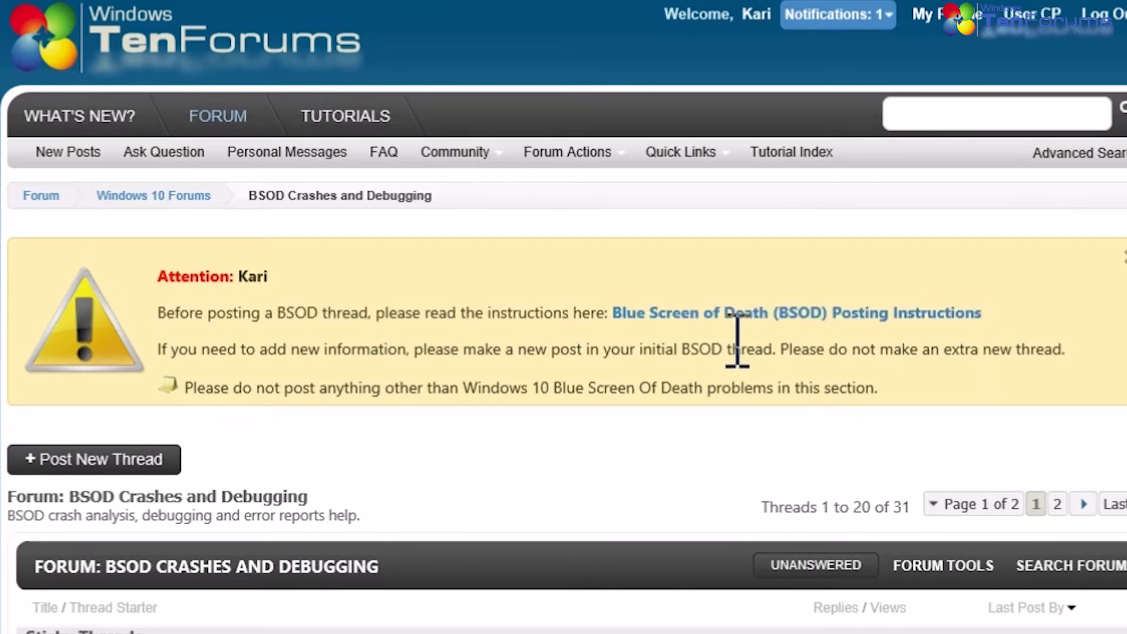
left_click(733, 317)
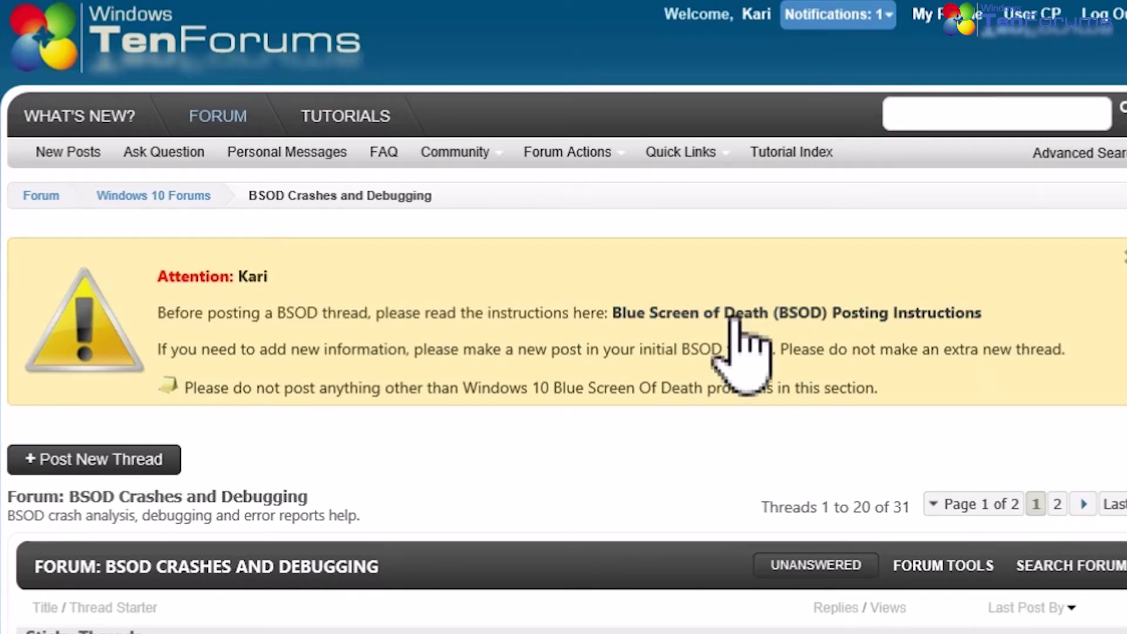
Download dm_log_collector.exe from step 1 of the instructions and dismiss the download notice
scroll(466, 536, "down", 5)
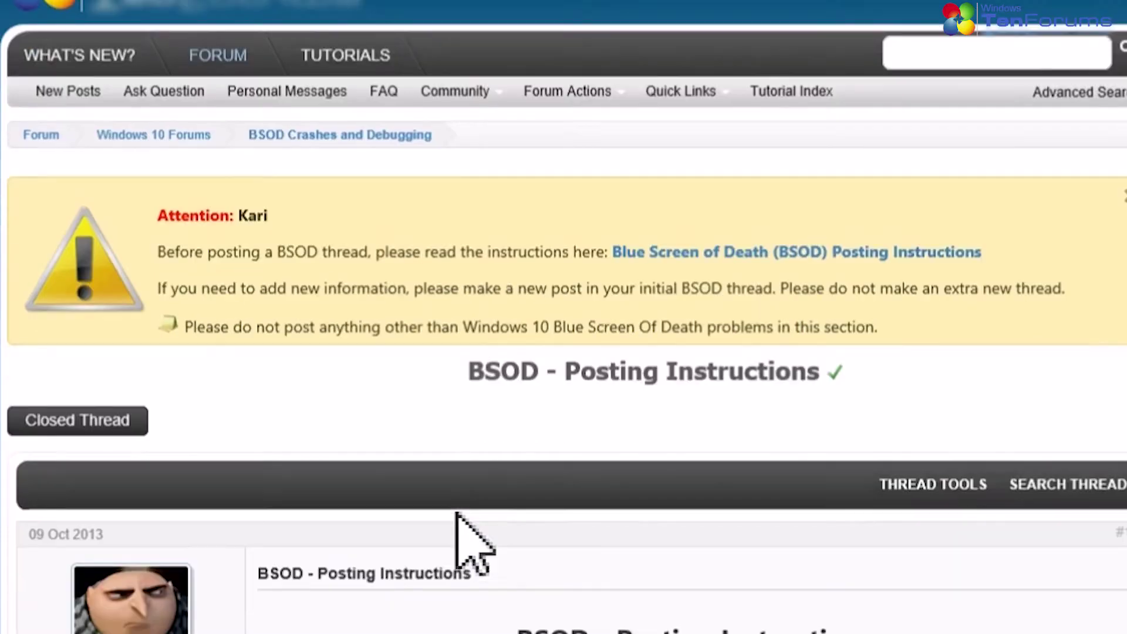
scroll(566, 461, "down", 4)
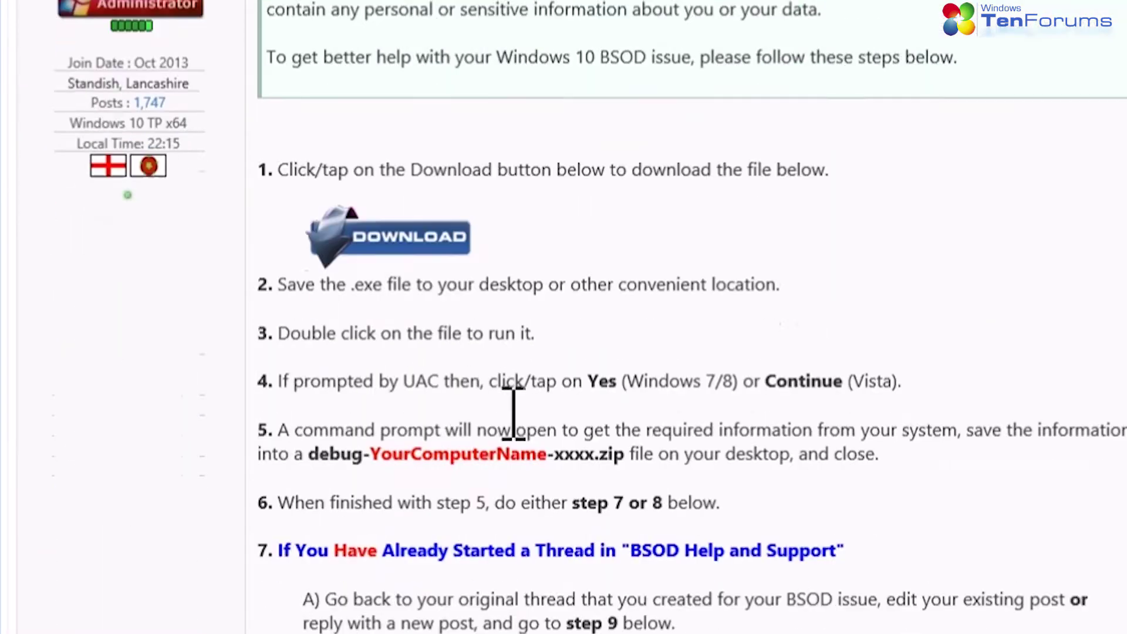
left_click_drag(832, 169, 259, 171)
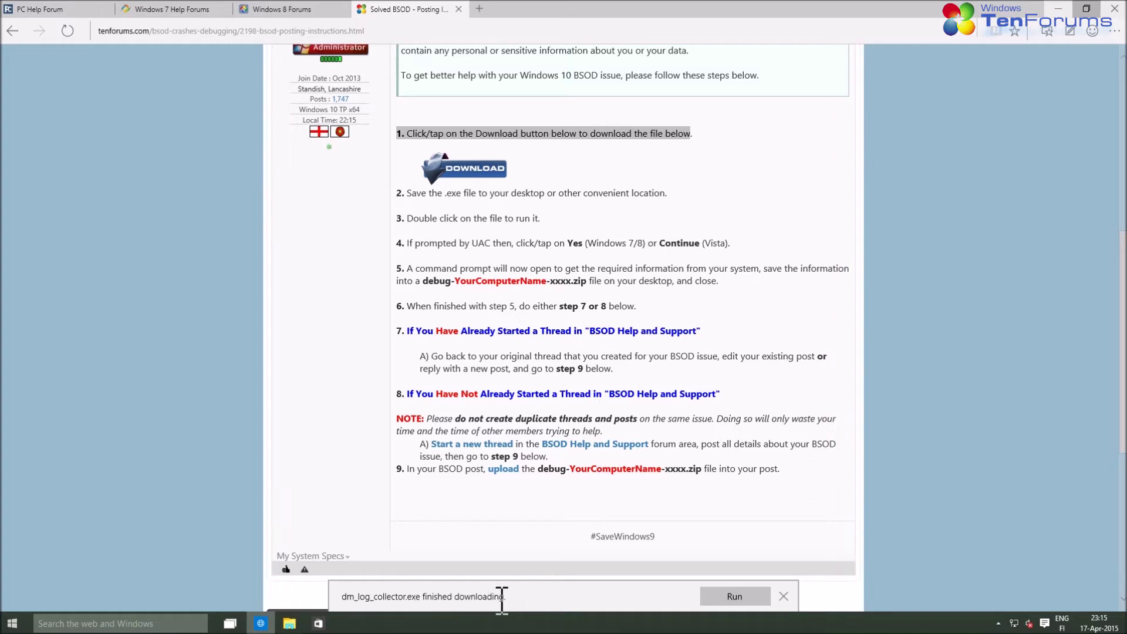
left_click(785, 598)
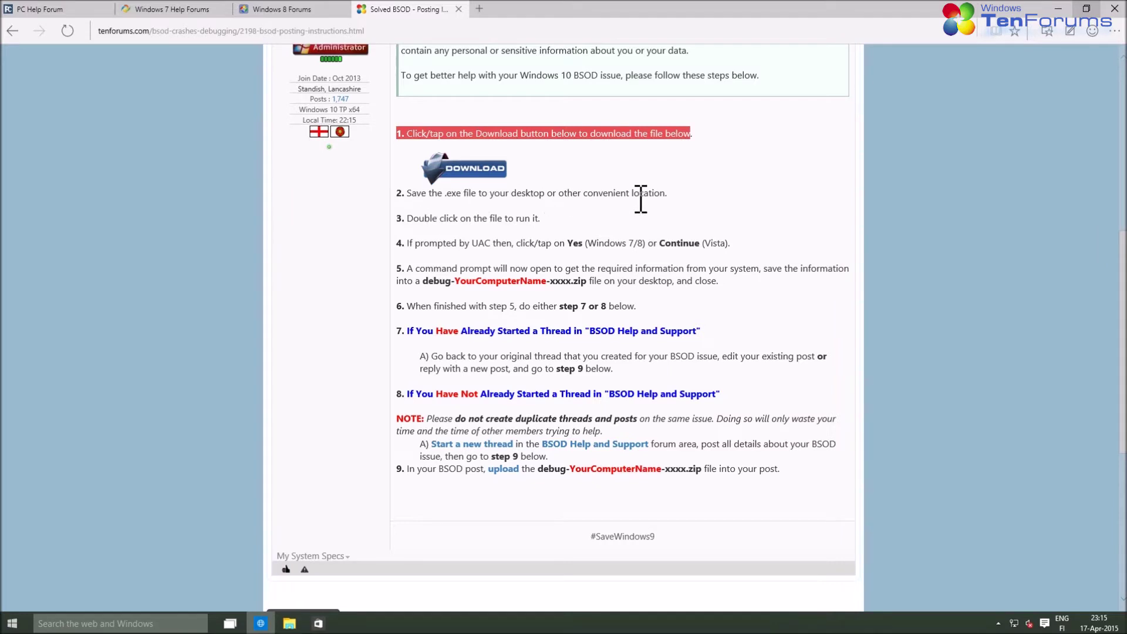
Launch dm_log_collector.exe from the Downloads folder and allow it to run as administrator
left_click(290, 622)
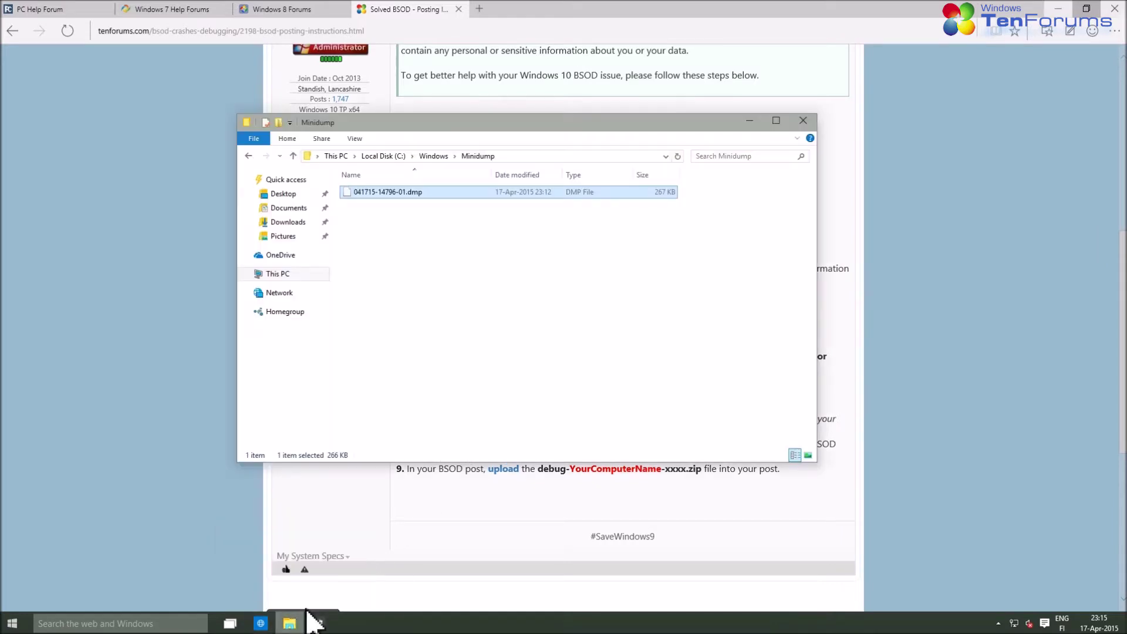
left_click(288, 222)
left_click(438, 218)
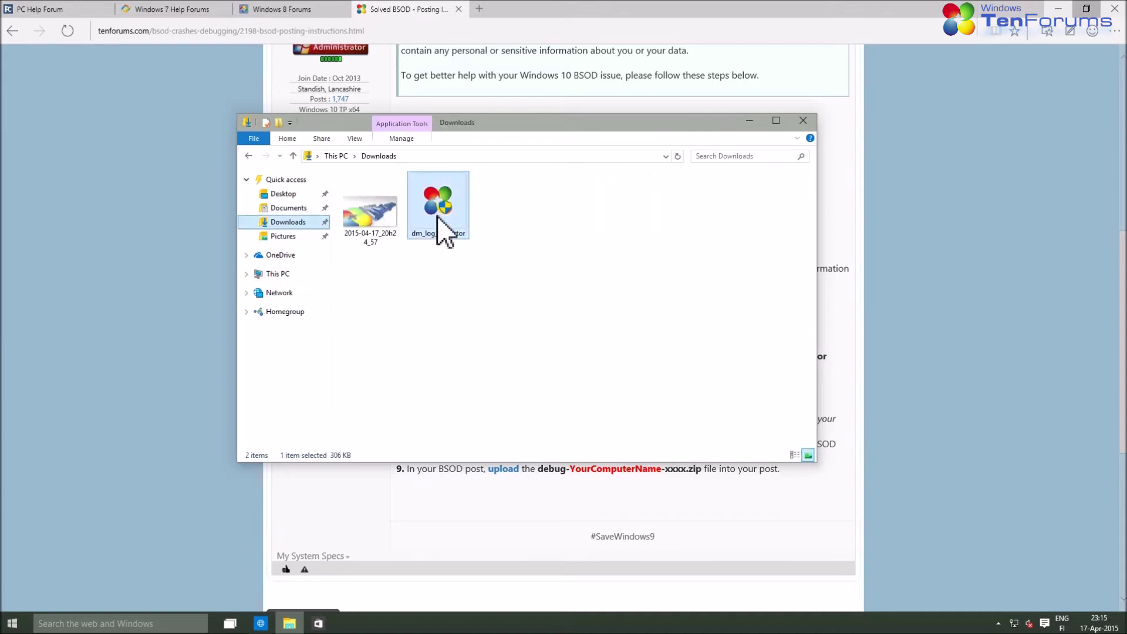
double_click(438, 218)
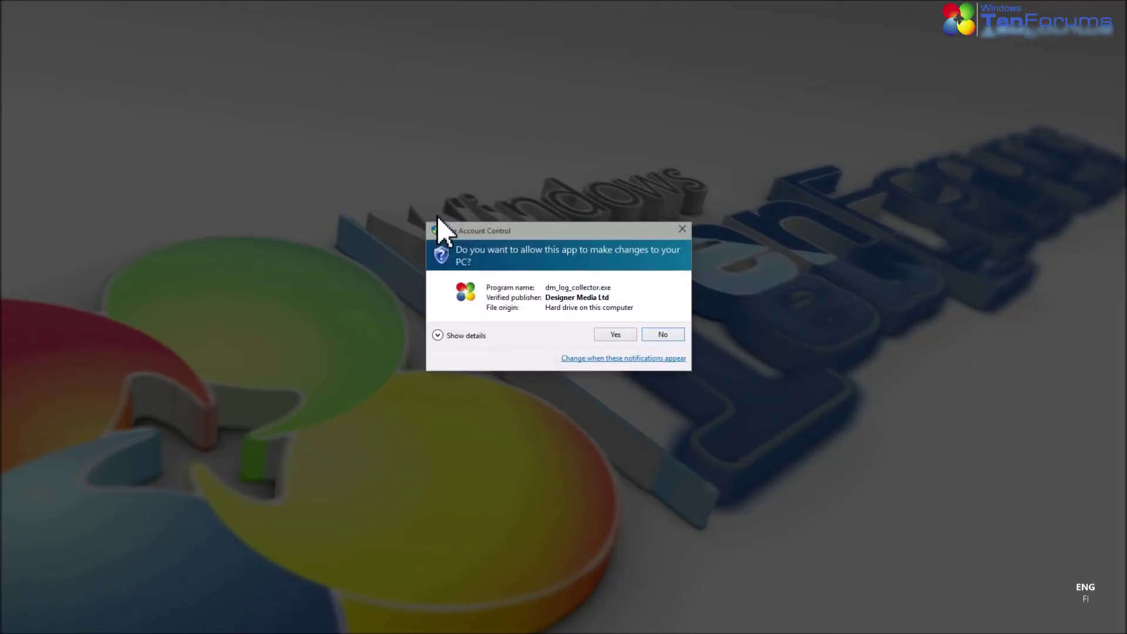
left_click(621, 336)
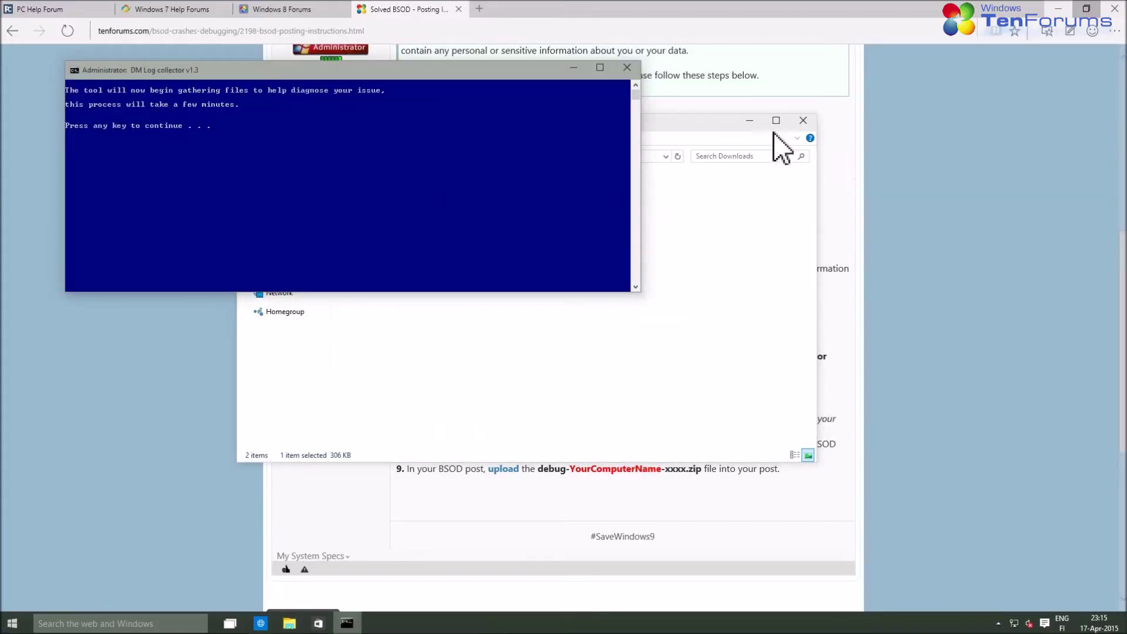
Start the file collection in the console and let it finish zipping the logs to the desktop
left_click(783, 147)
left_click(750, 121)
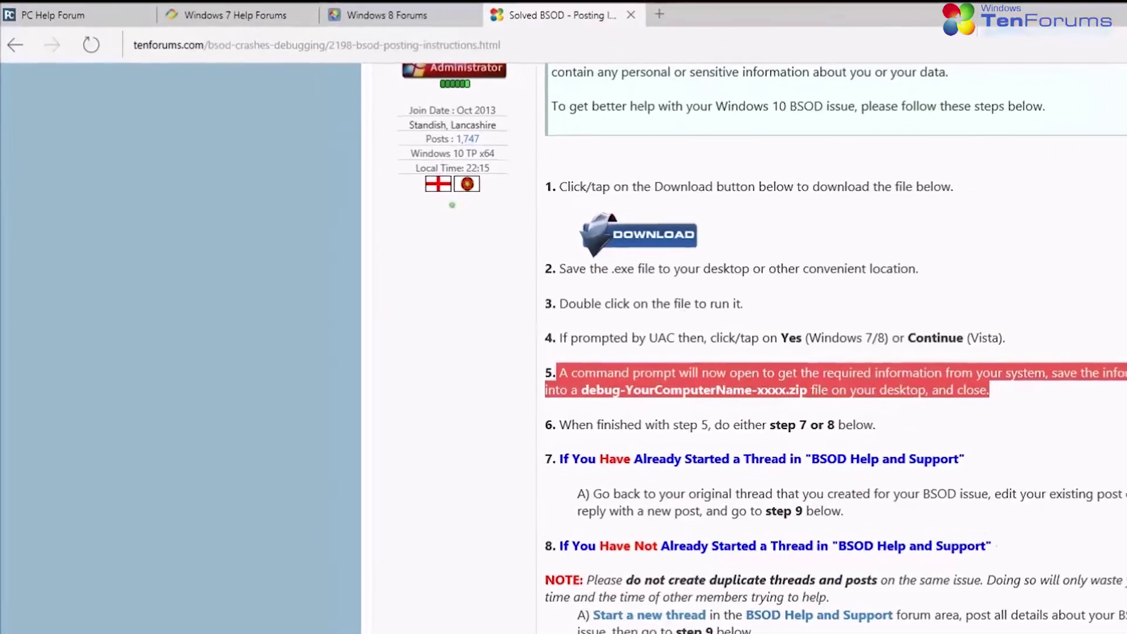
key("Return")
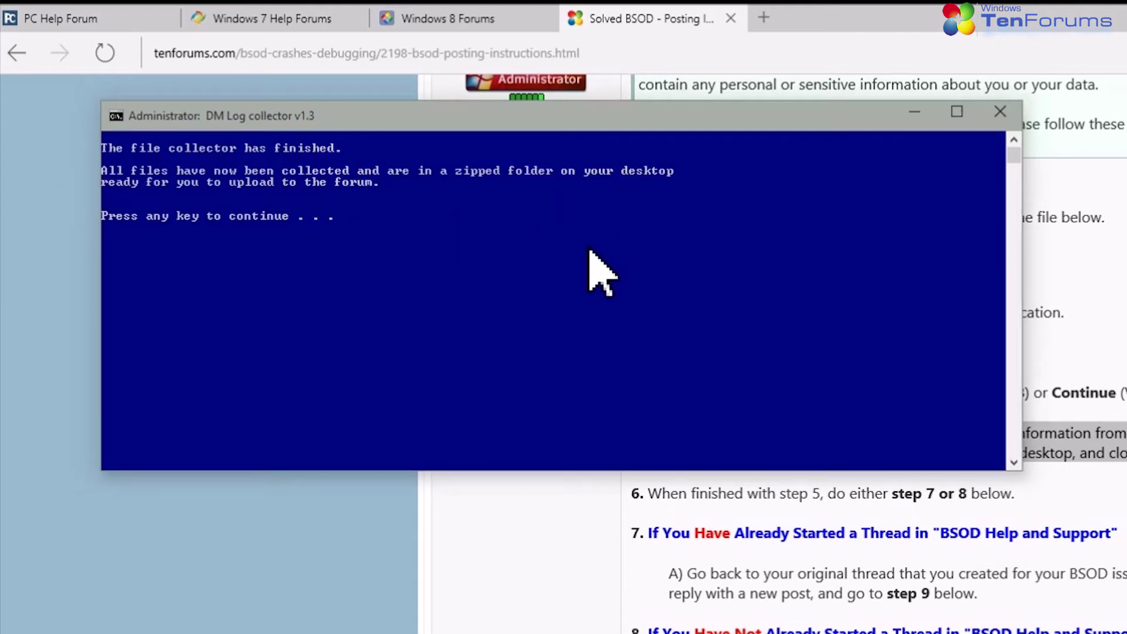
left_click(459, 240)
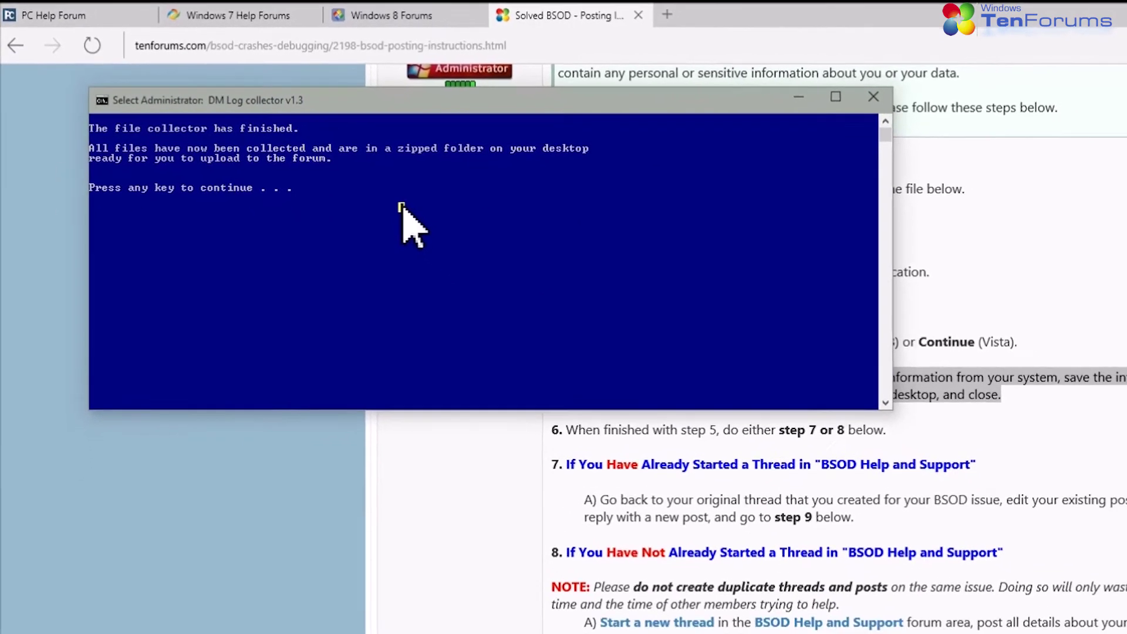
Close the collector console, highlight step 8 and the new-thread instruction, and return to page top
key("Return")
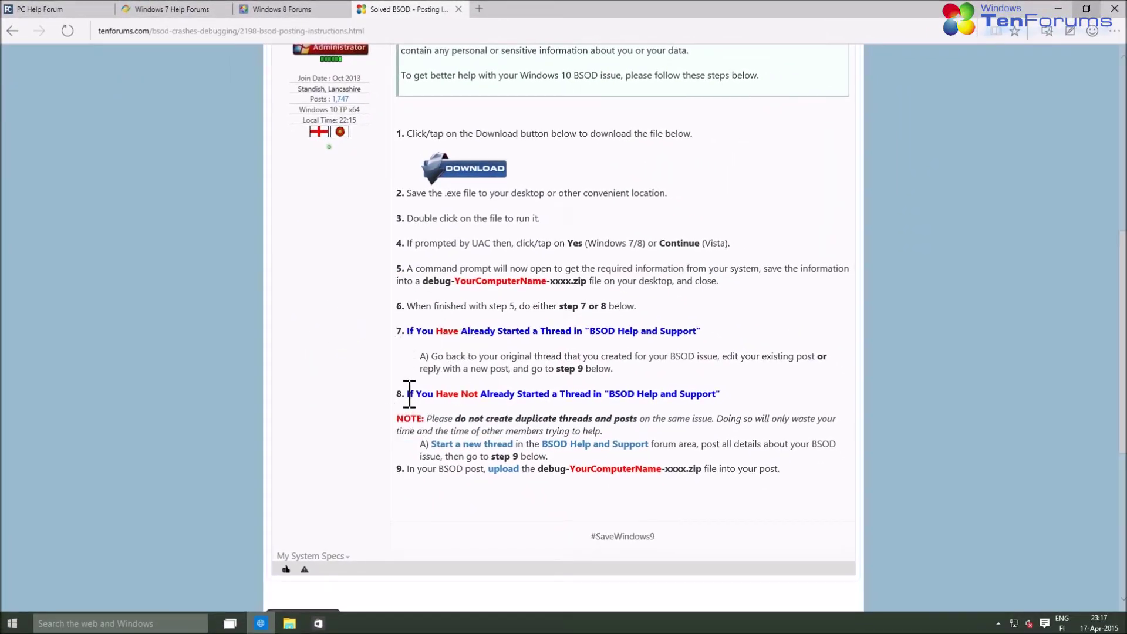
left_click_drag(409, 394, 737, 398)
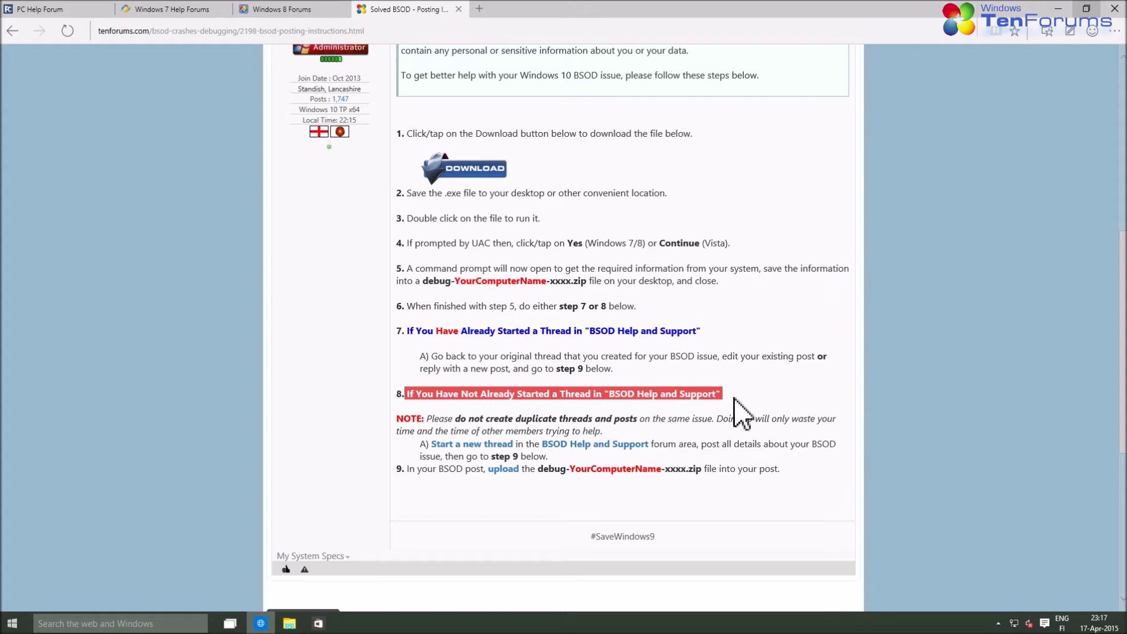
scroll(320, 411, "down", 4)
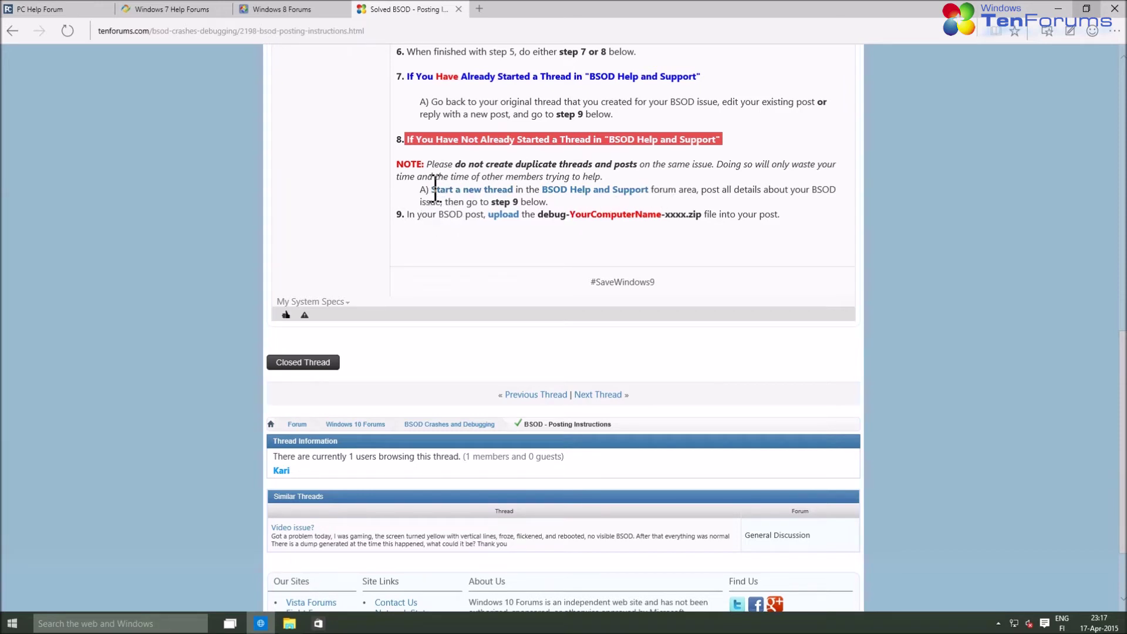
left_click_drag(435, 189, 595, 202)
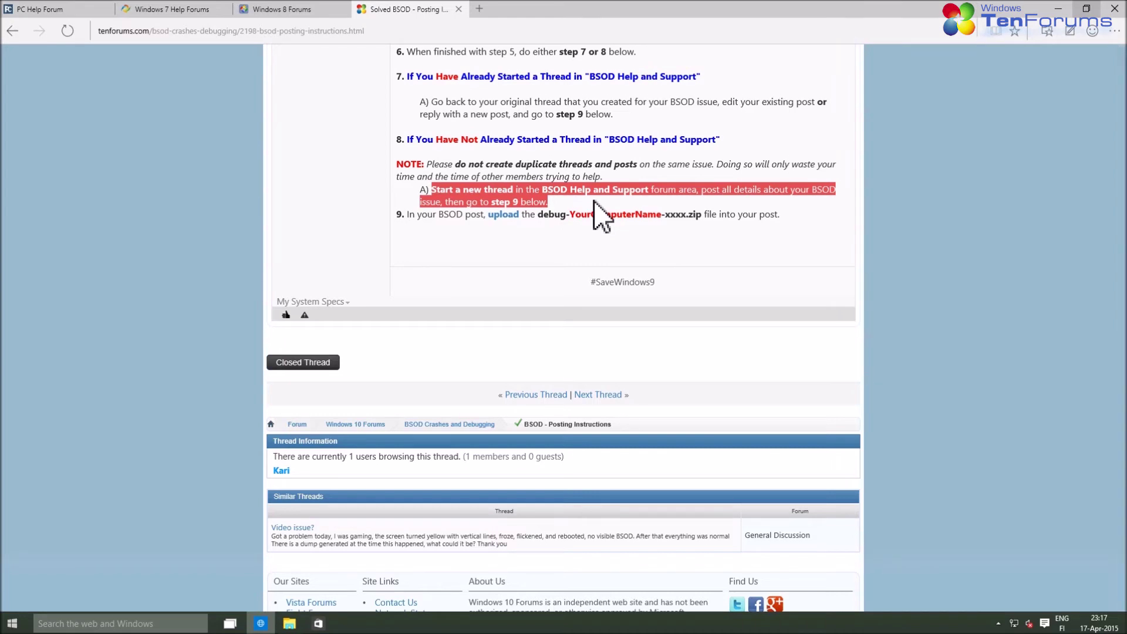
key("Home")
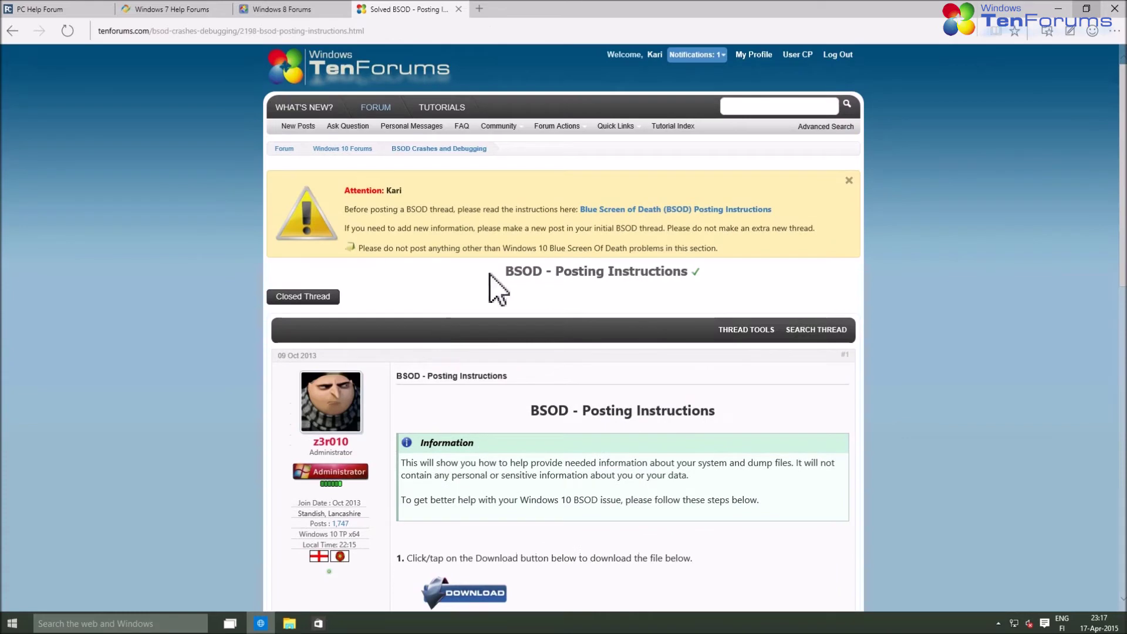
Open BSOD Crashes and Debugging in a new tab and start a new thread there
right_click(440, 149)
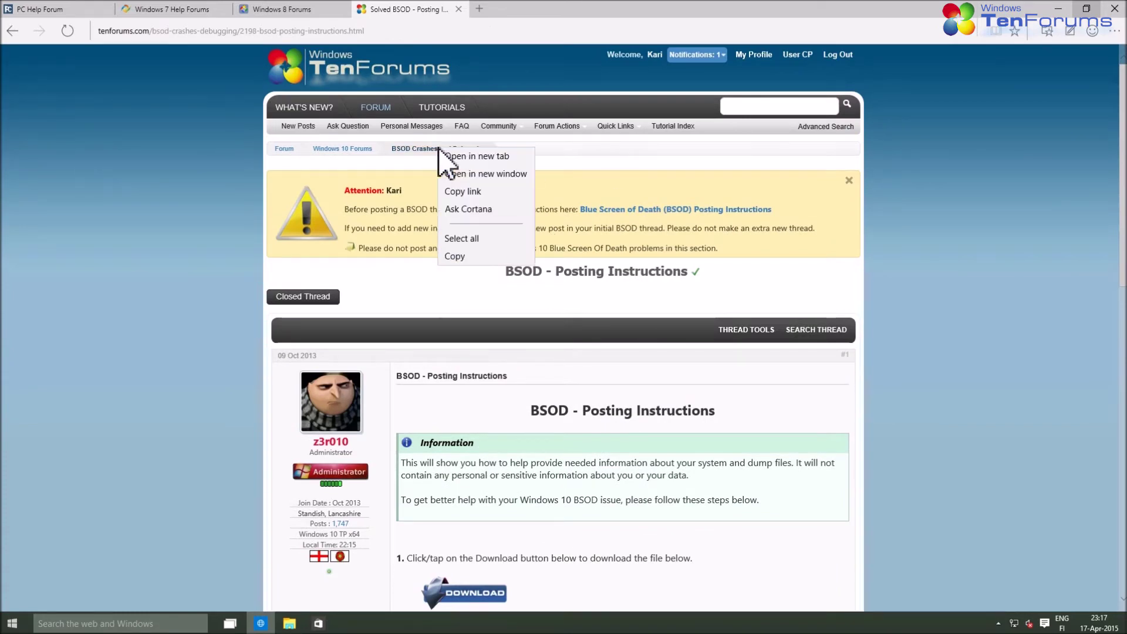
left_click(477, 156)
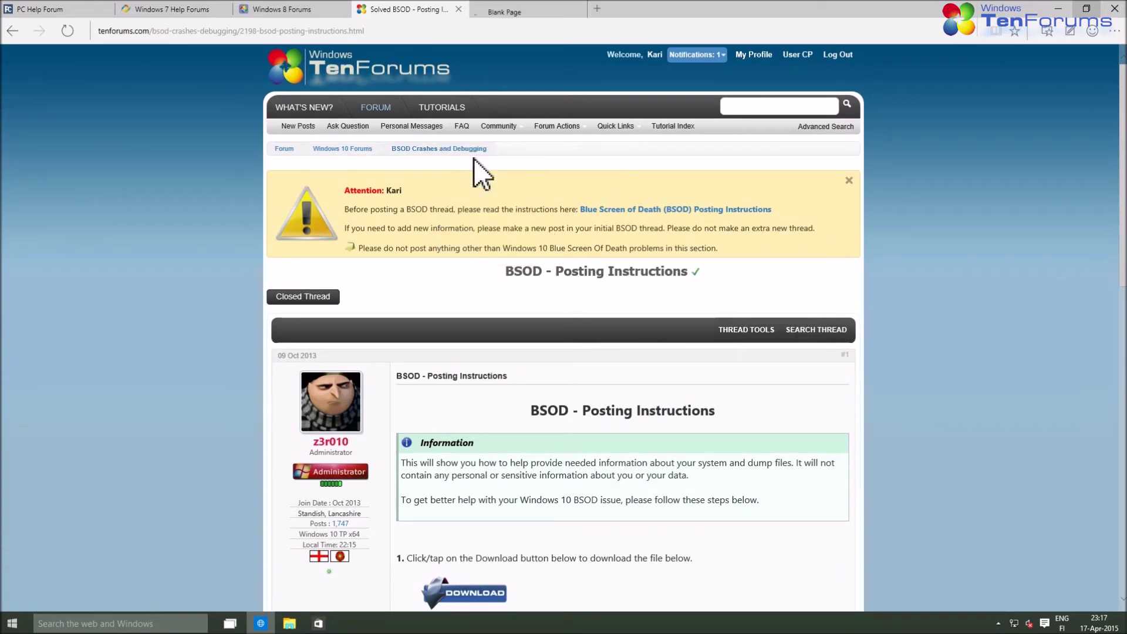
left_click(515, 11)
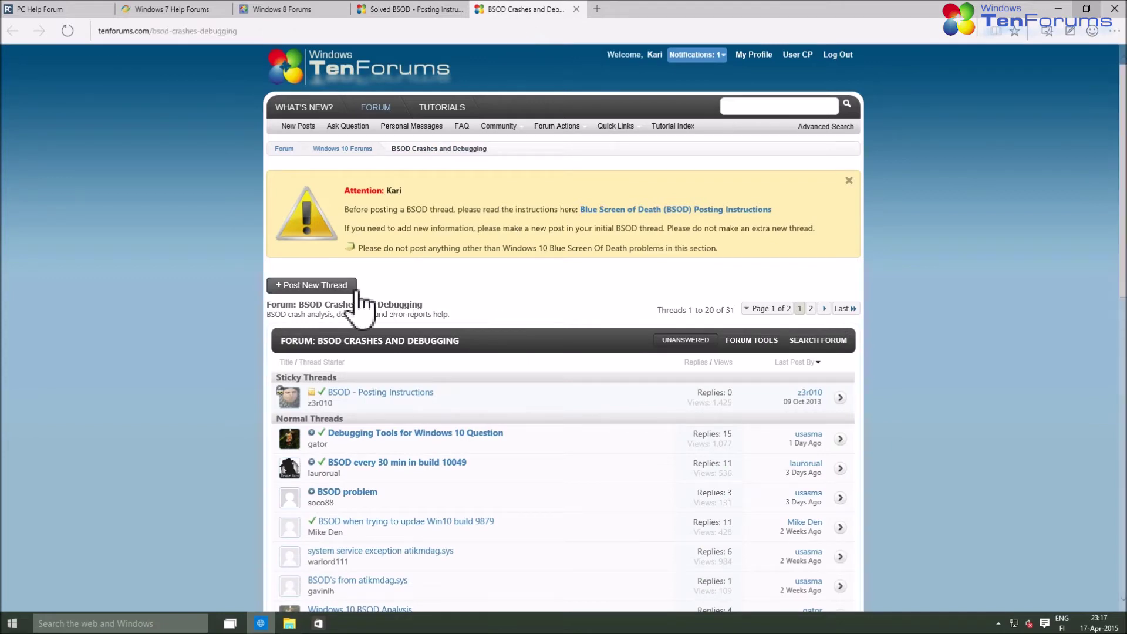
left_click(332, 288)
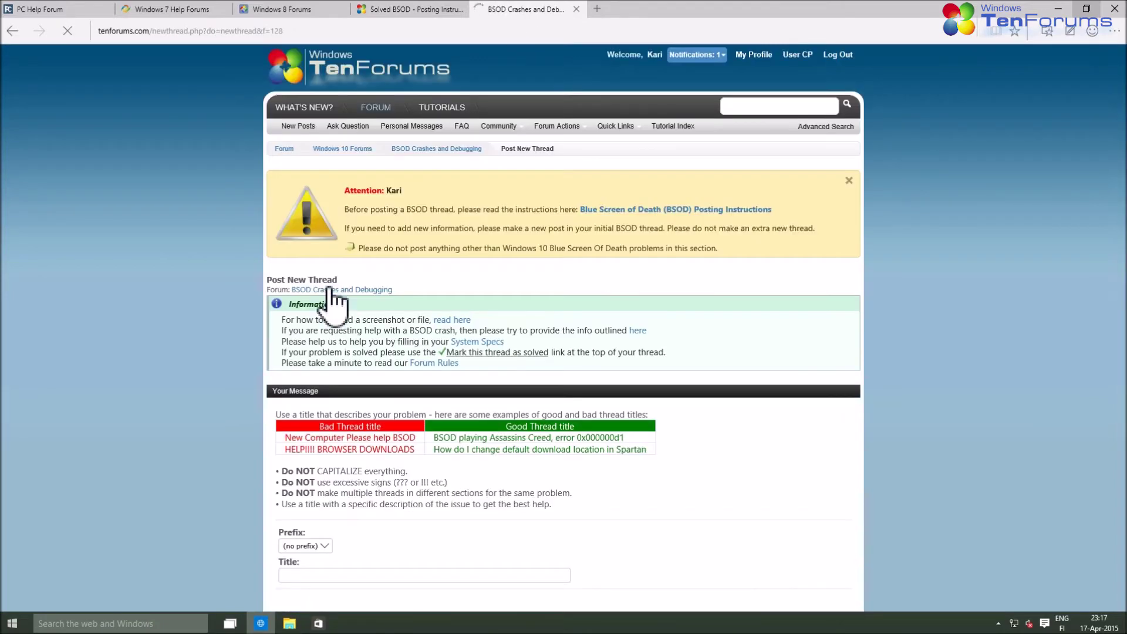
Type the thread title 'BSOD when browsing the net with Spartan'
scroll(332, 287, "down", 7)
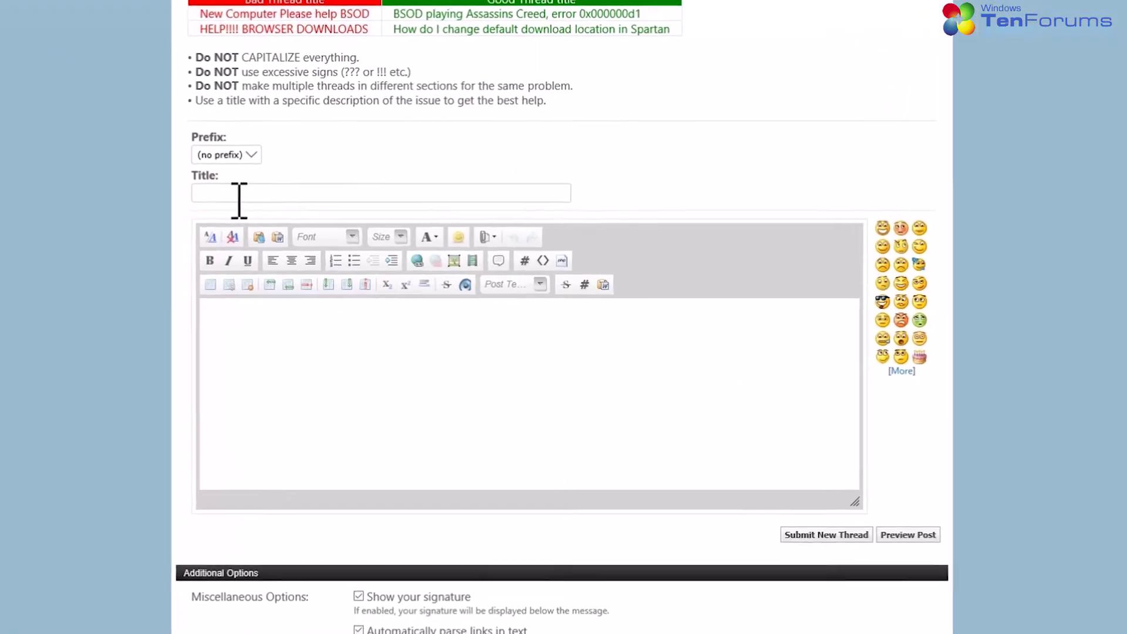
left_click(239, 196)
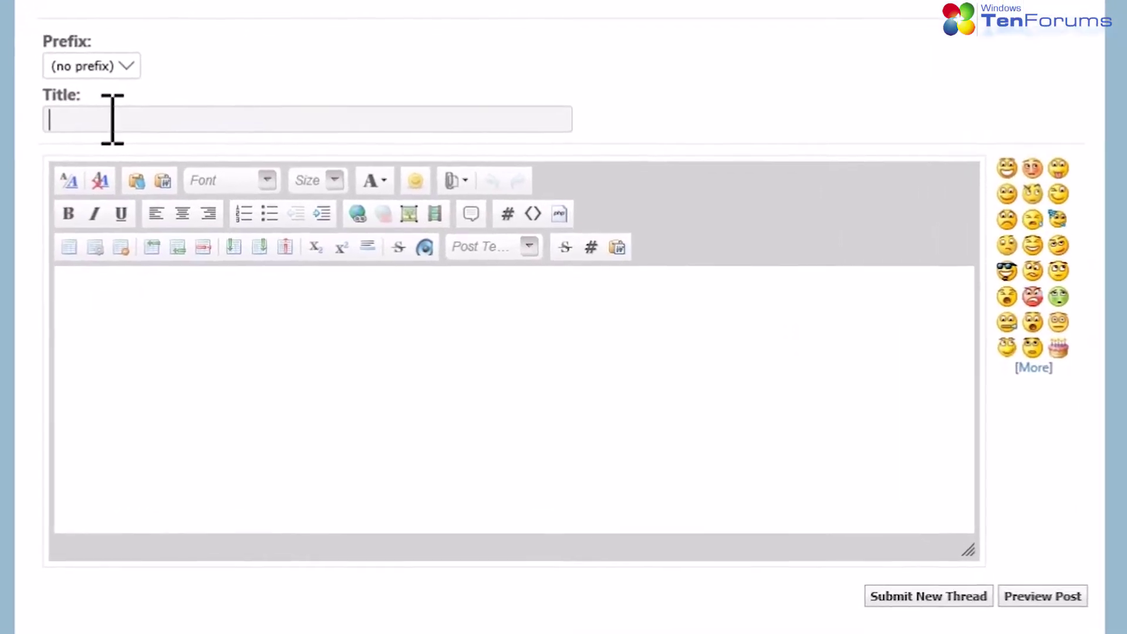
type("BSOD")
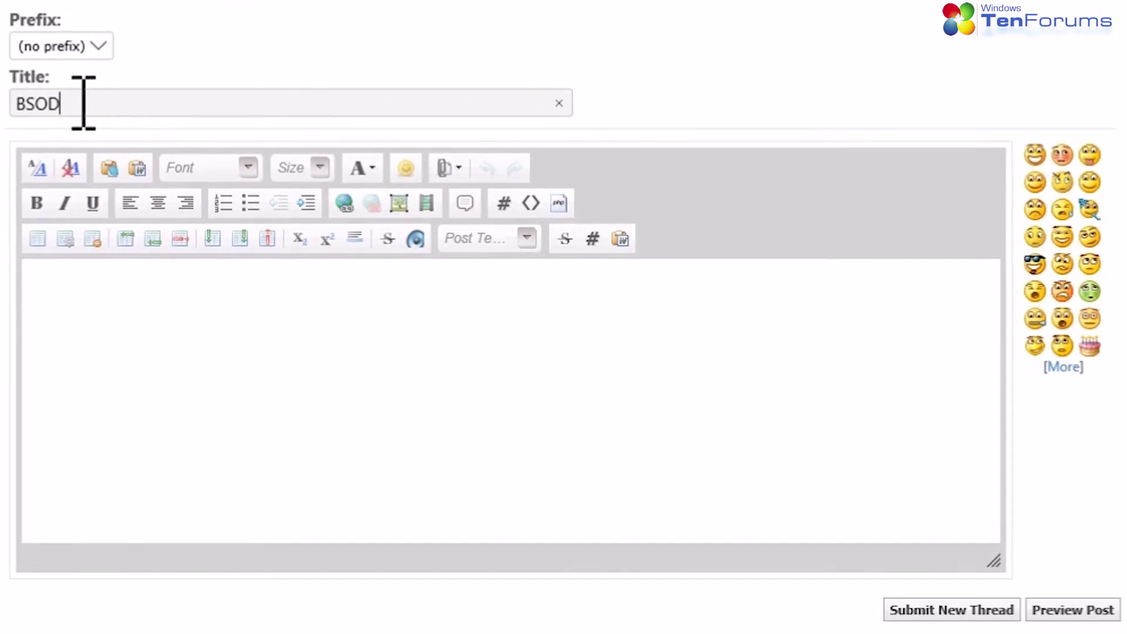
type(" when browsing the net with Spartan")
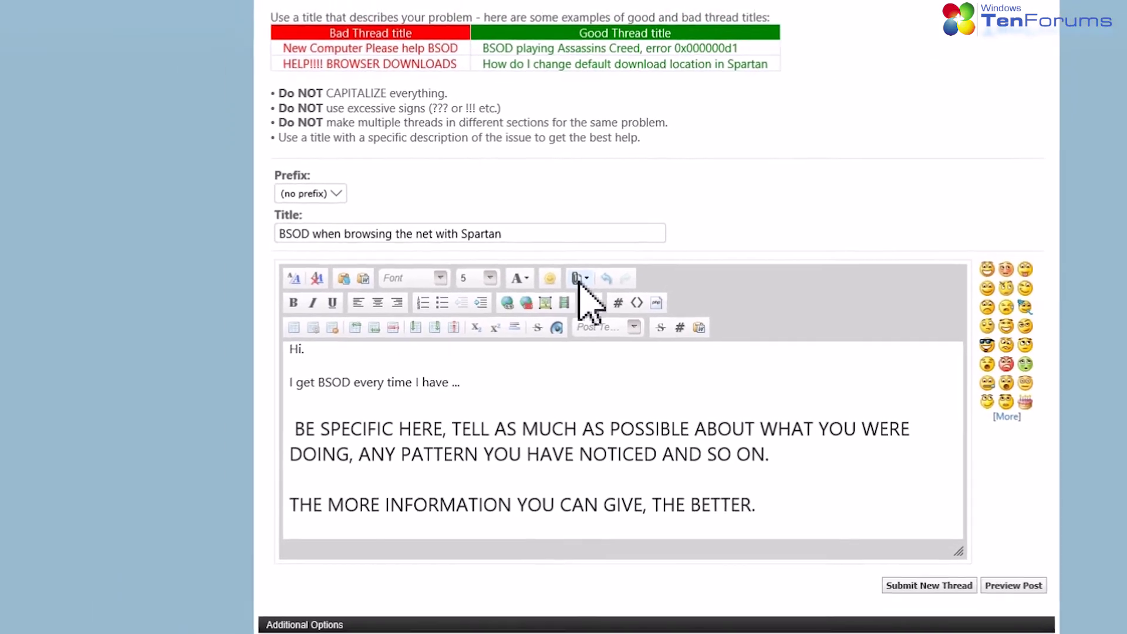
Upload the collector's zip file from the Desktop as a 184.6 KB attachment
left_click(508, 220)
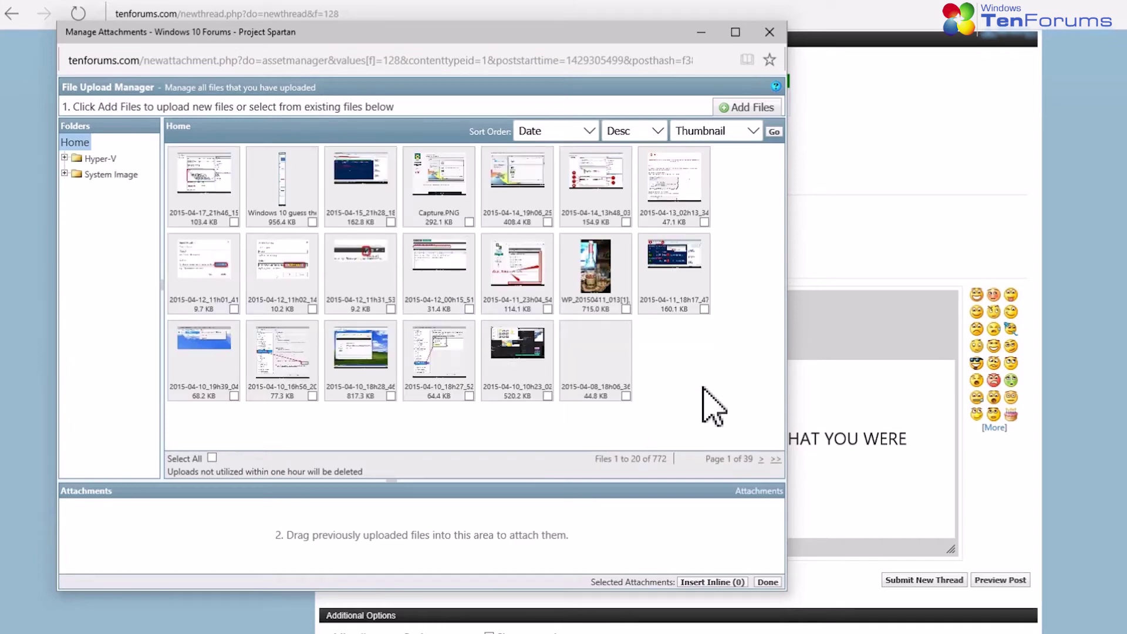
left_click(752, 108)
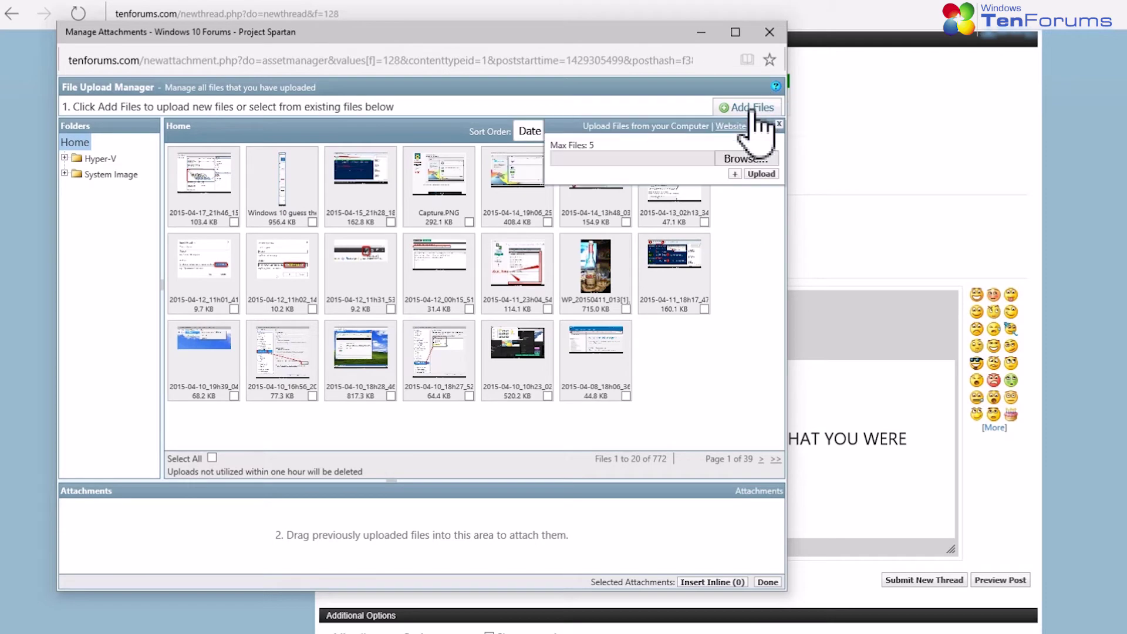
left_click(748, 161)
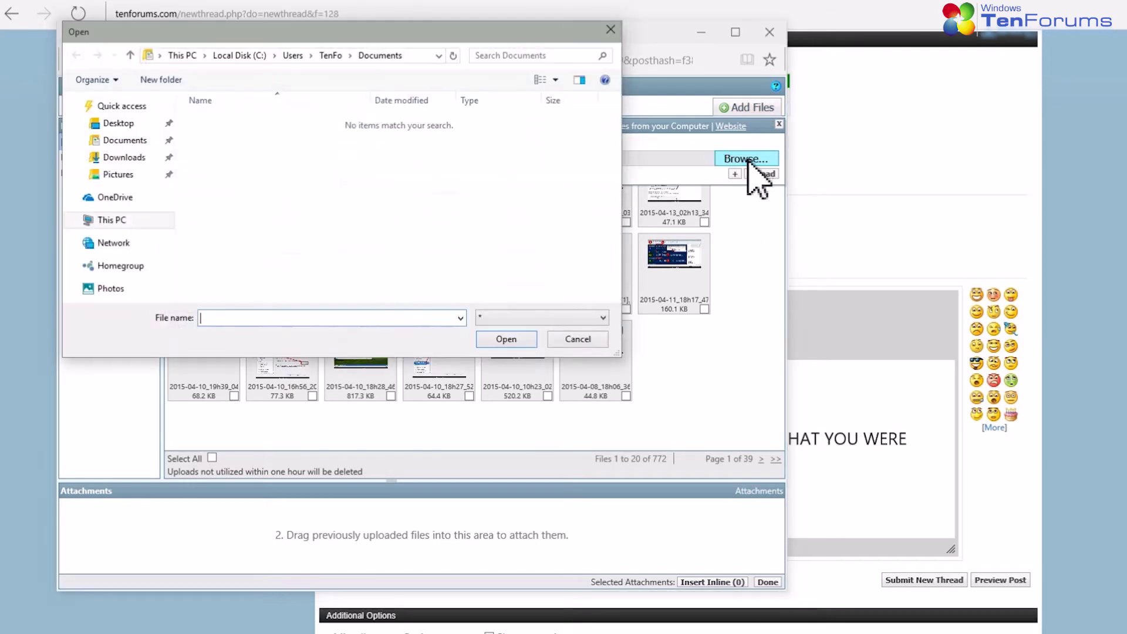
left_click(120, 123)
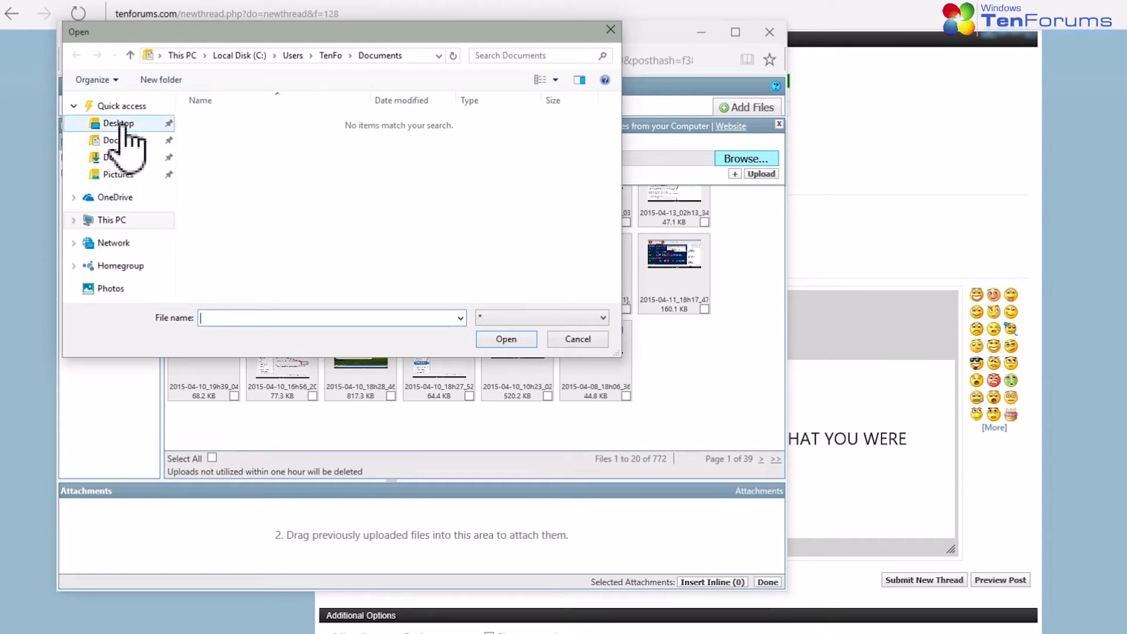
left_click(266, 125)
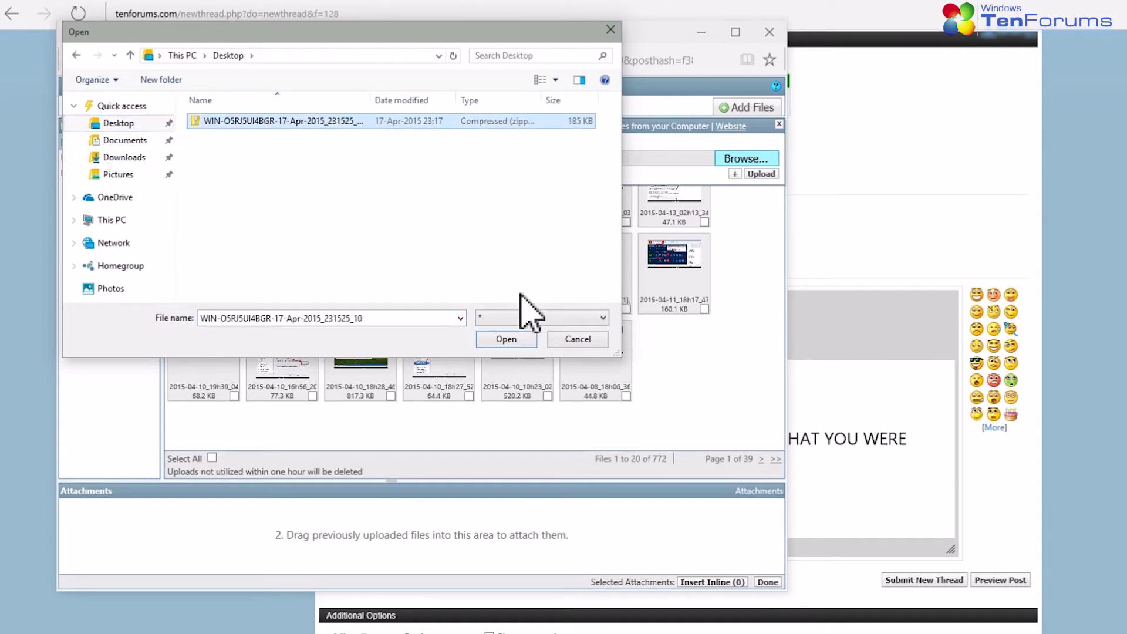
left_click(524, 340)
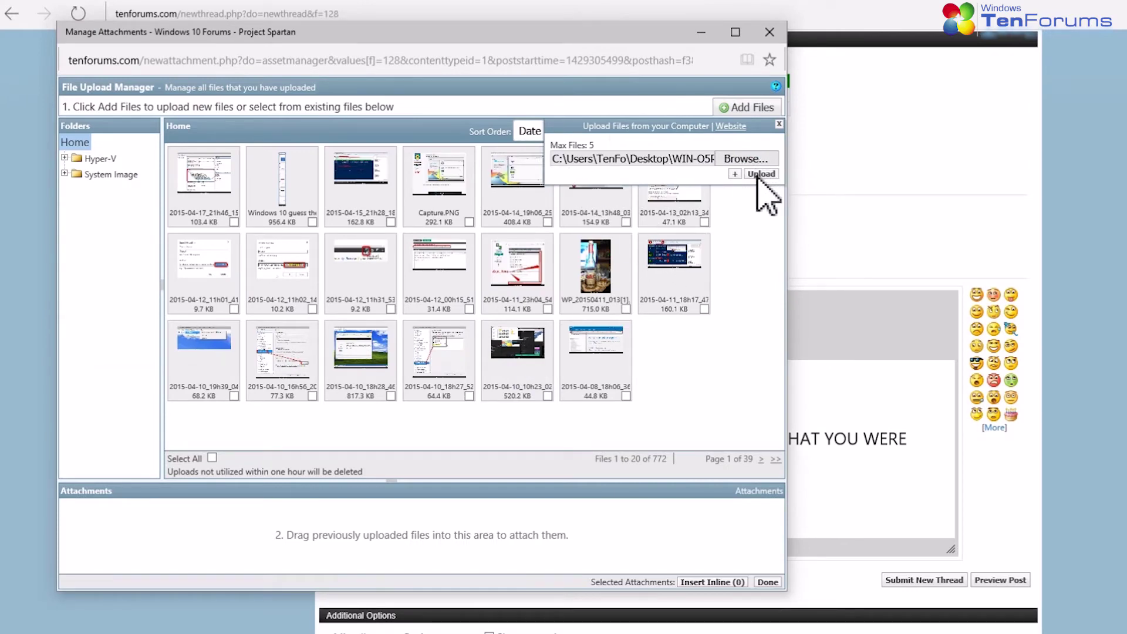
left_click(762, 174)
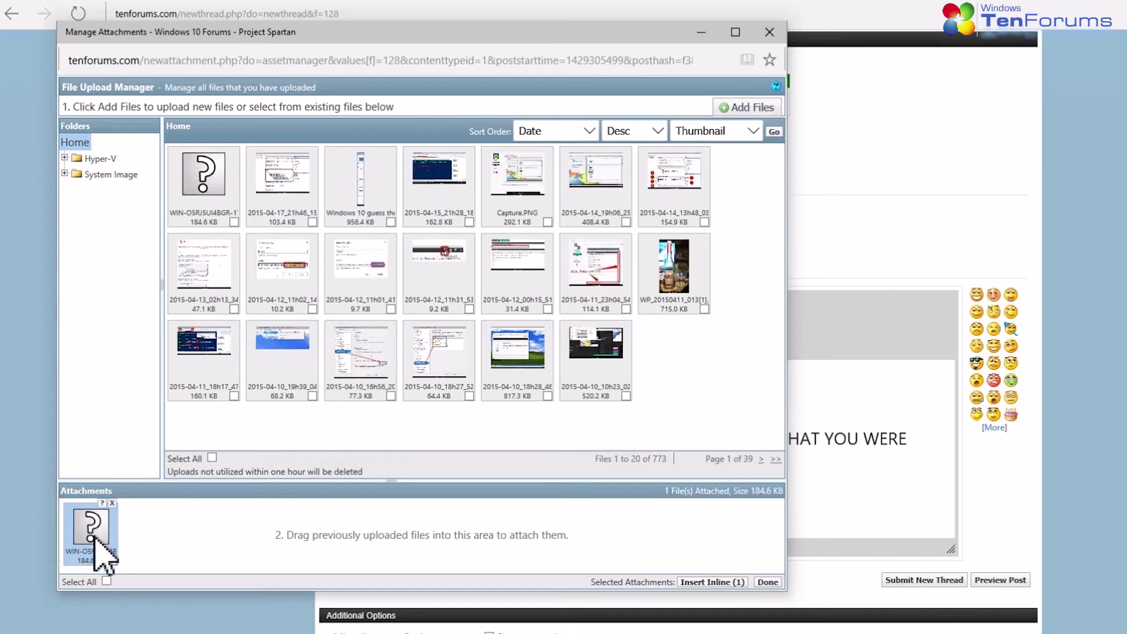
Add a 'DM Collector logs:' line and insert the zip attachment inline after it
left_click(96, 533)
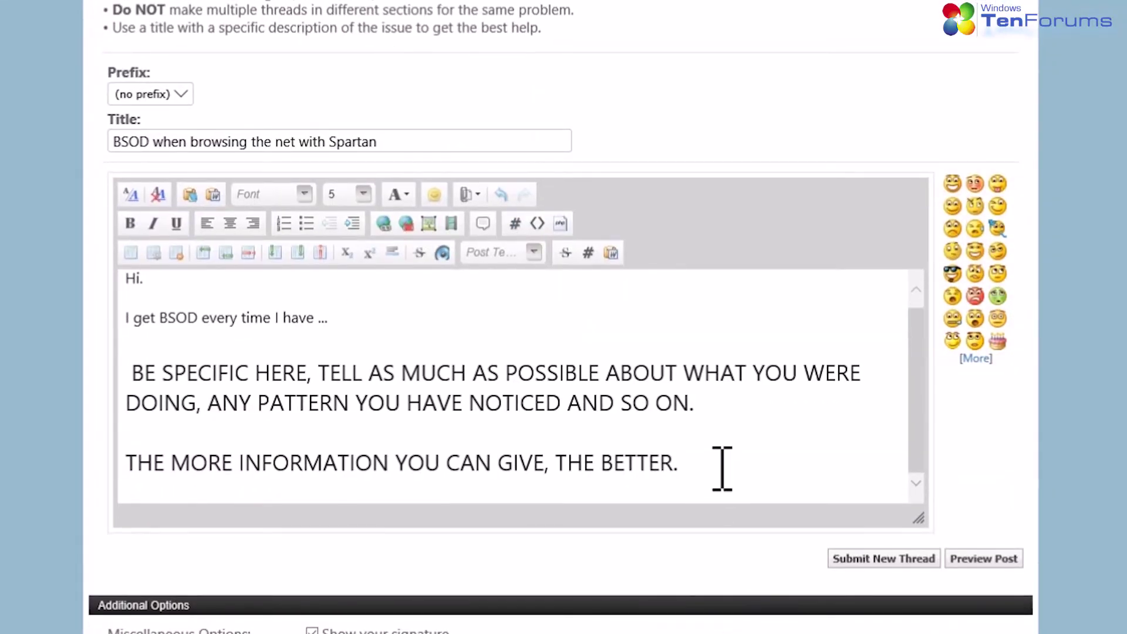
key("Return")
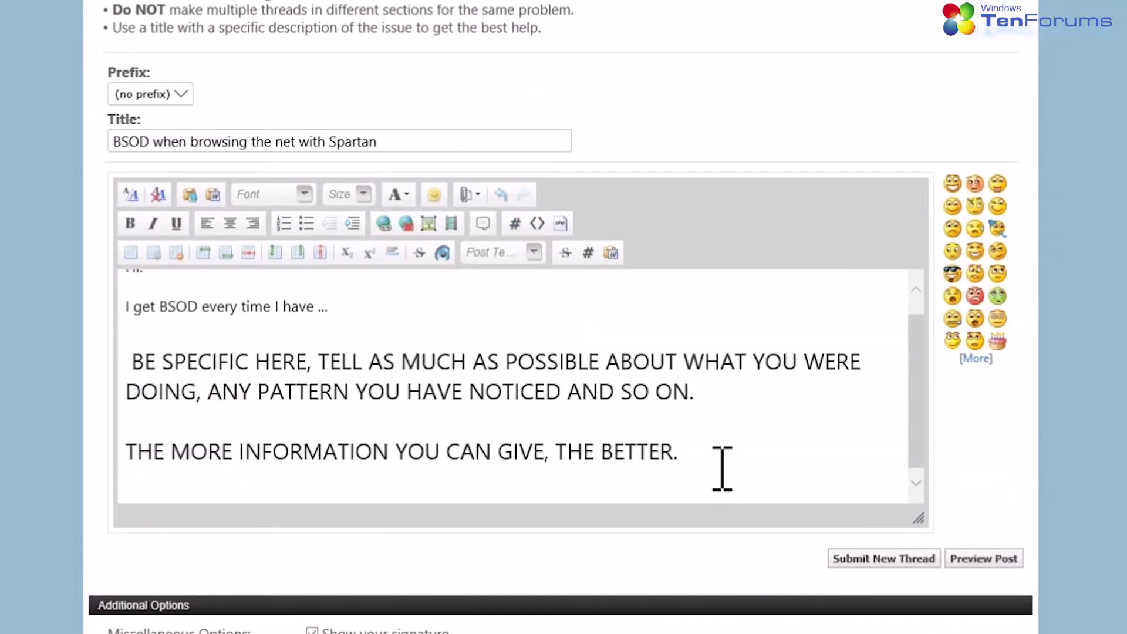
type("DM Collector logs:")
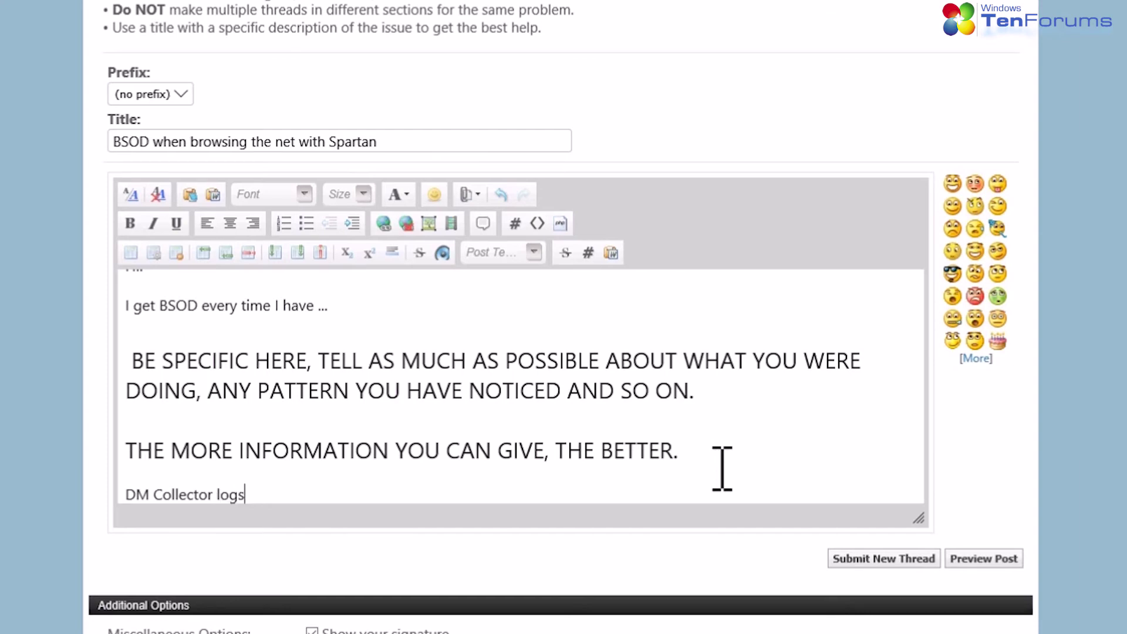
left_click(477, 199)
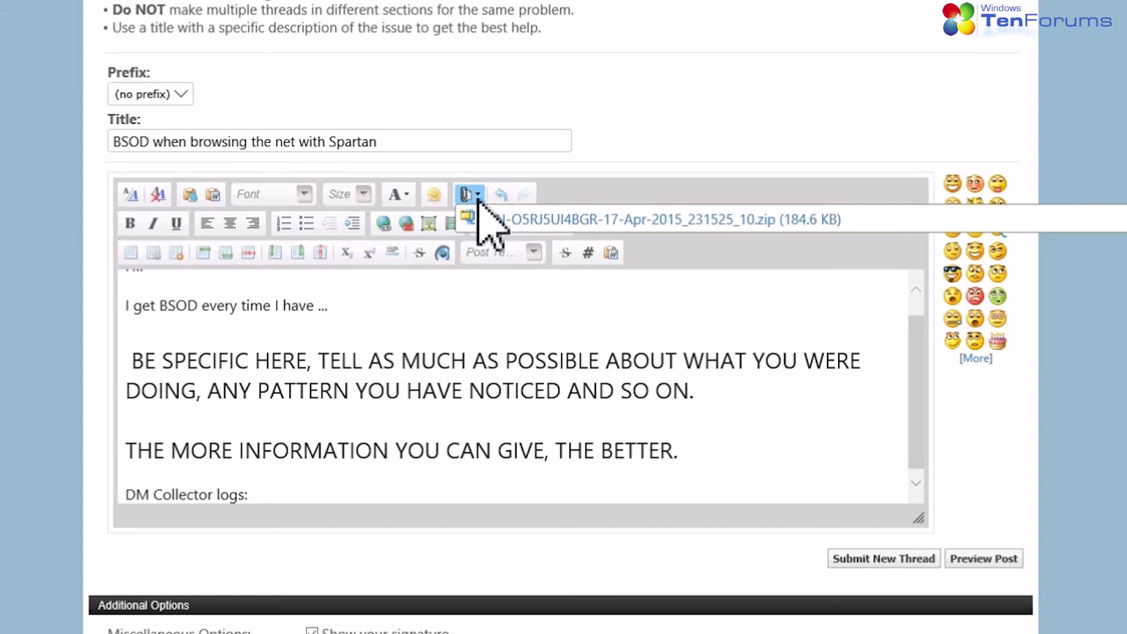
left_click(553, 222)
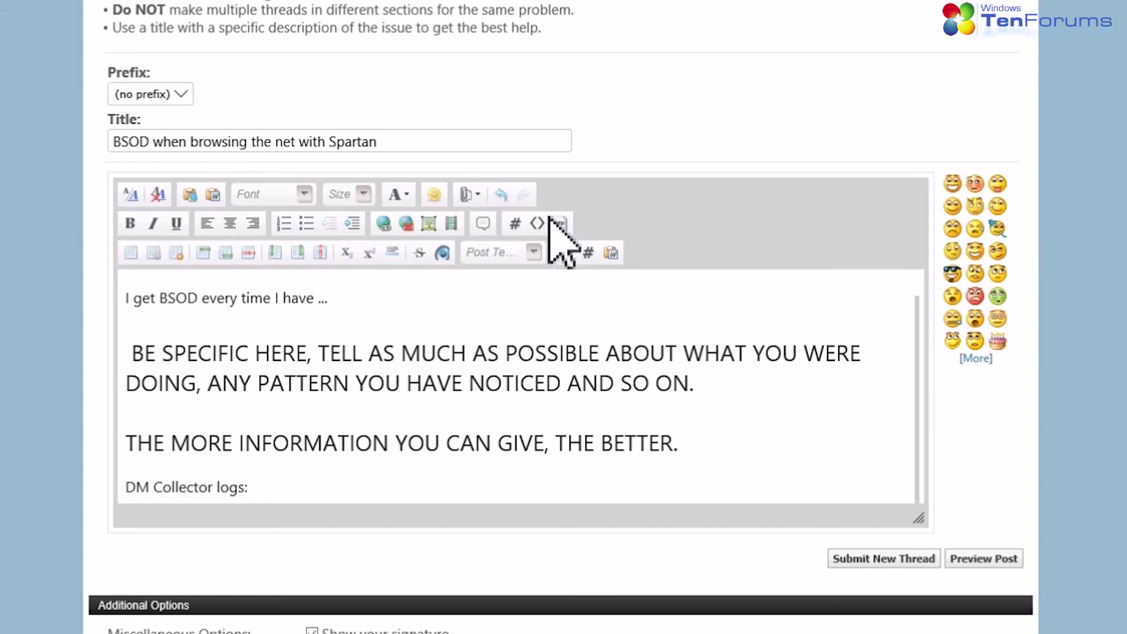
Add a new line with the poster's name as a sign-off
scroll(528, 347, "down", 1)
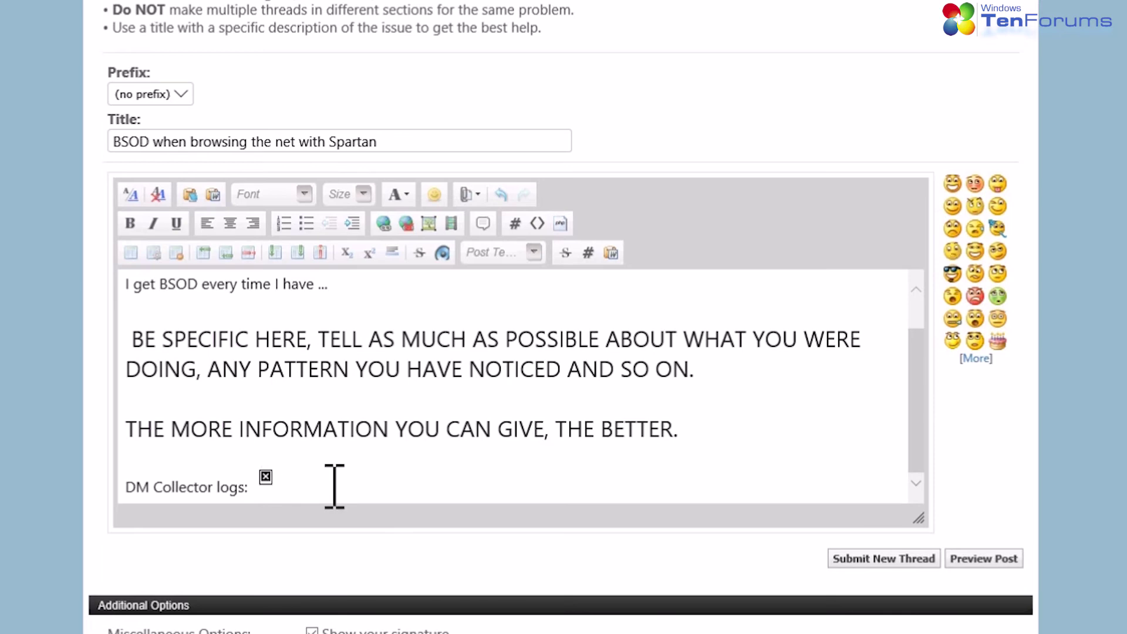
key("Return")
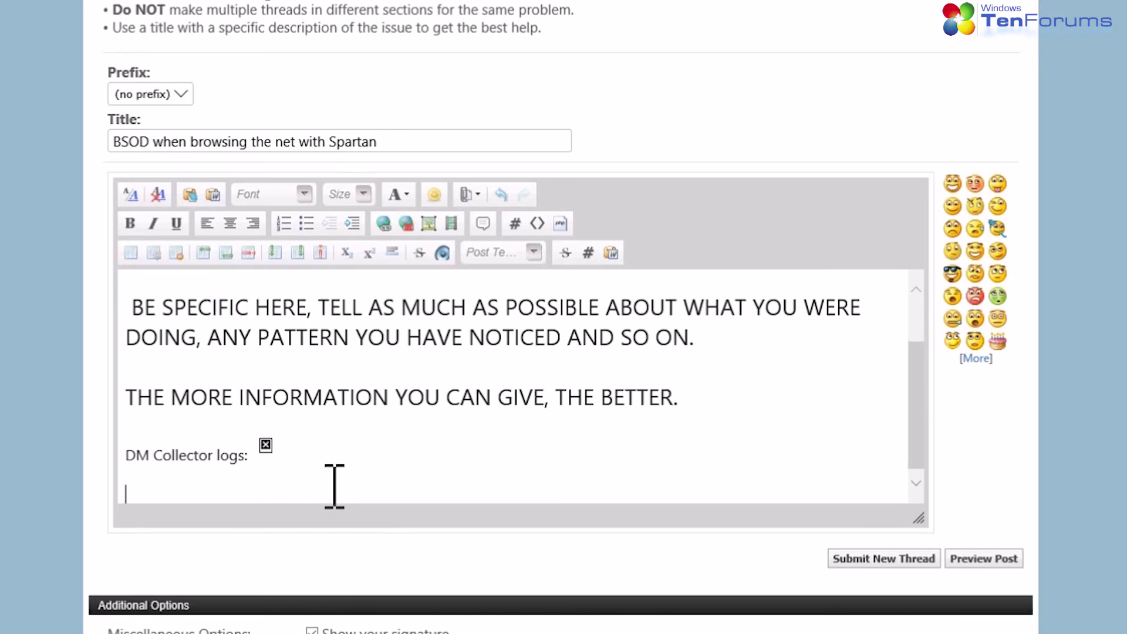
type("Kari")
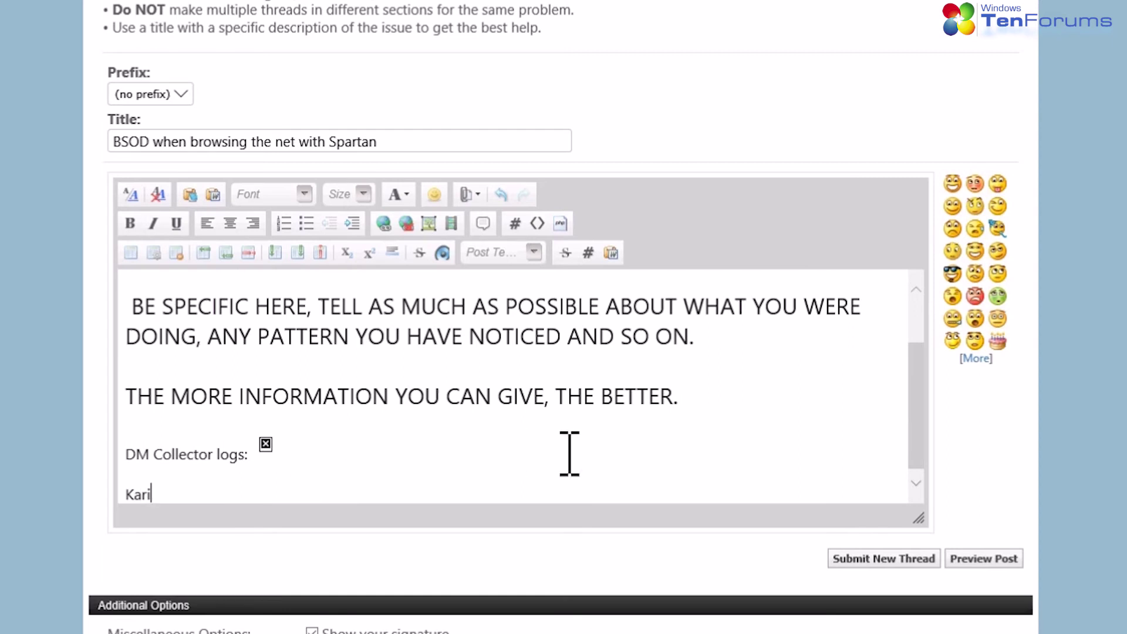
Submit the new thread 'BSOD when browsing the net with Spartan'
left_click(879, 561)
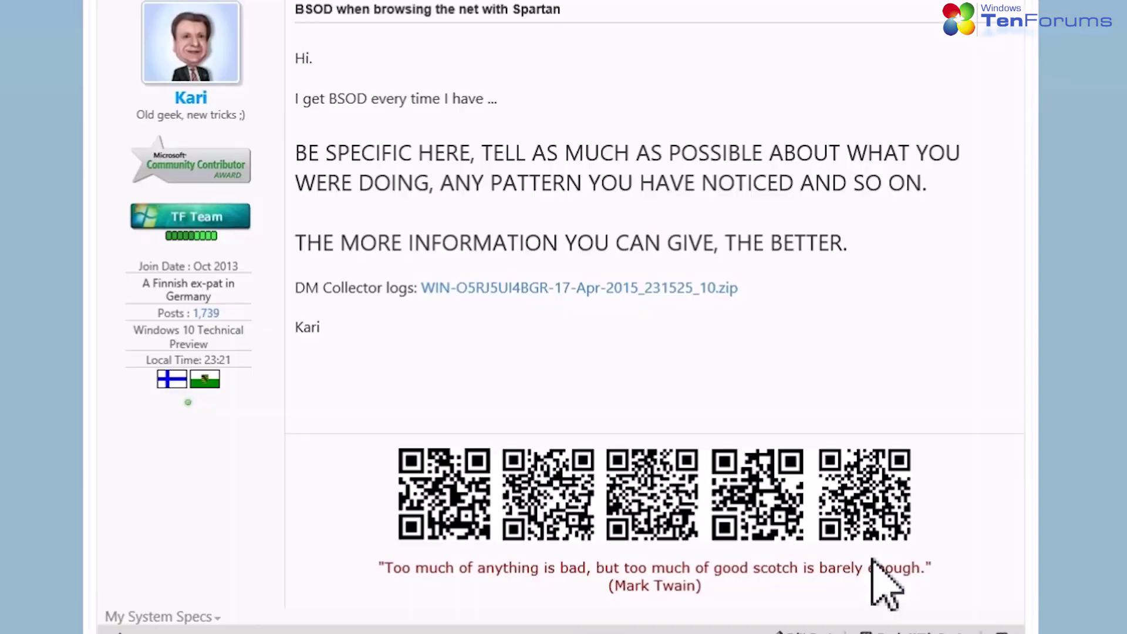
scroll(420, 340, "down", 7)
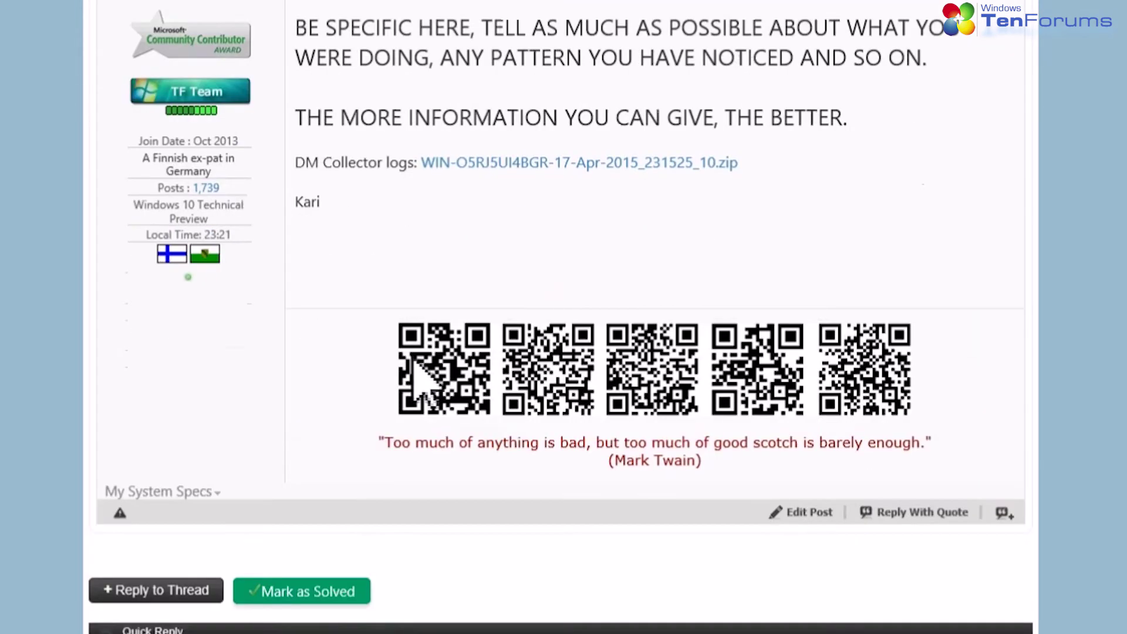
scroll(429, 329, "up", 3)
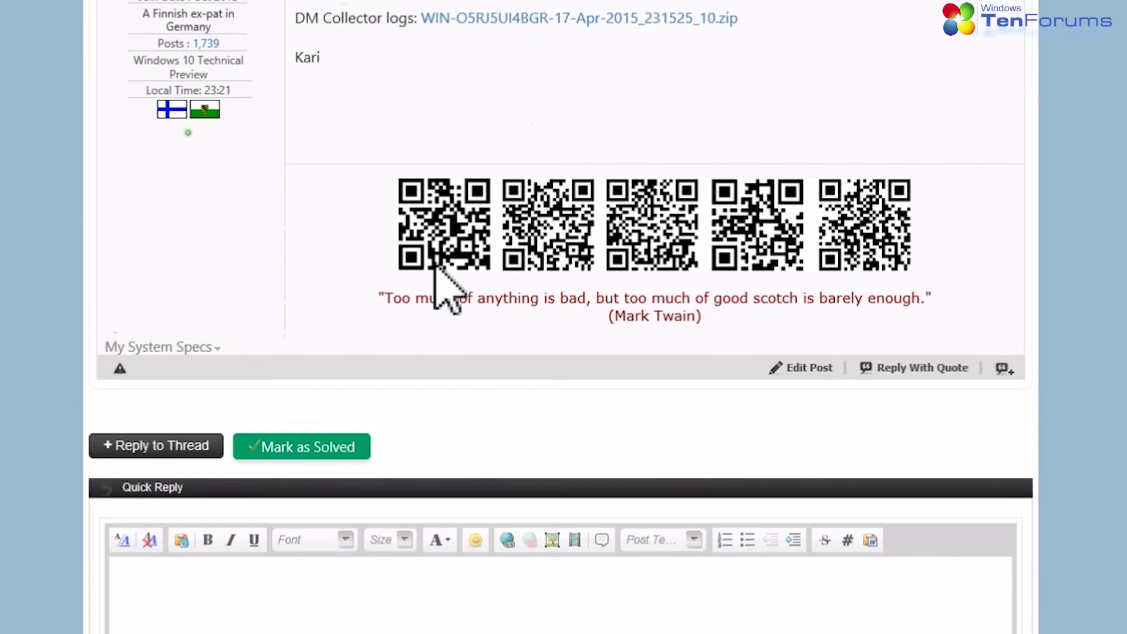
Expand My System Specs under the post and select its text and update link
left_click(155, 349)
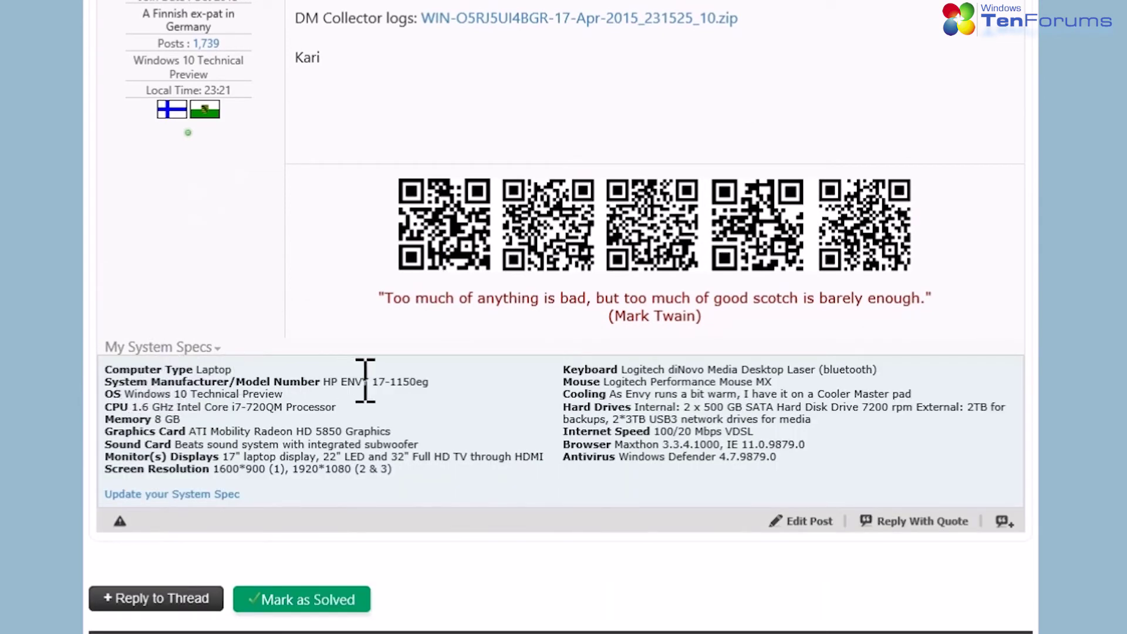
left_click_drag(836, 452, 93, 364)
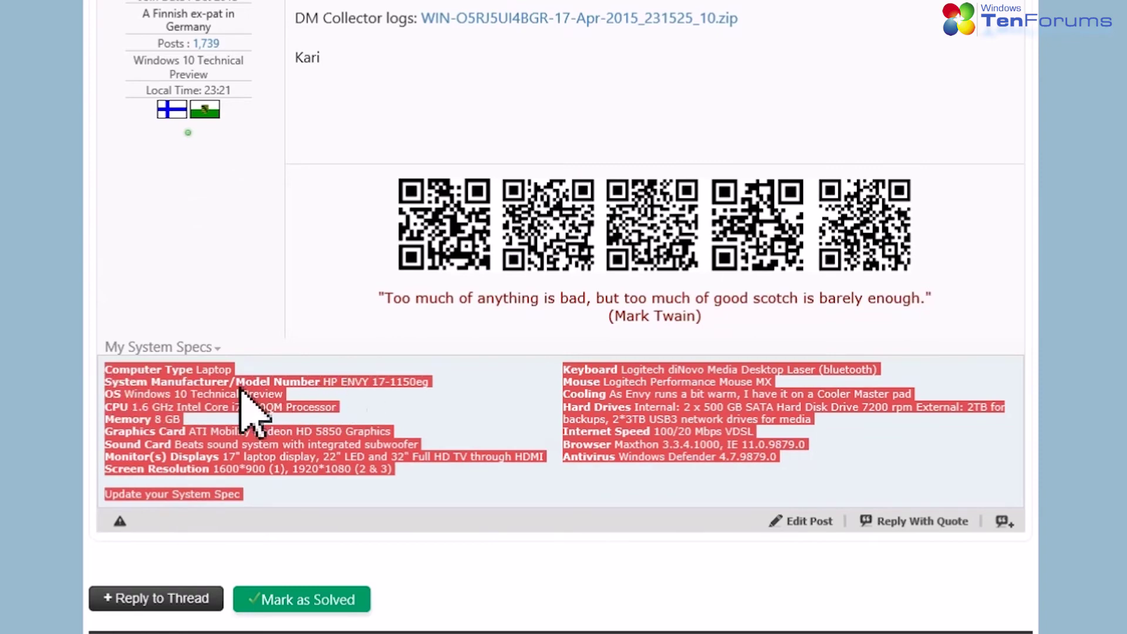
left_click(381, 493)
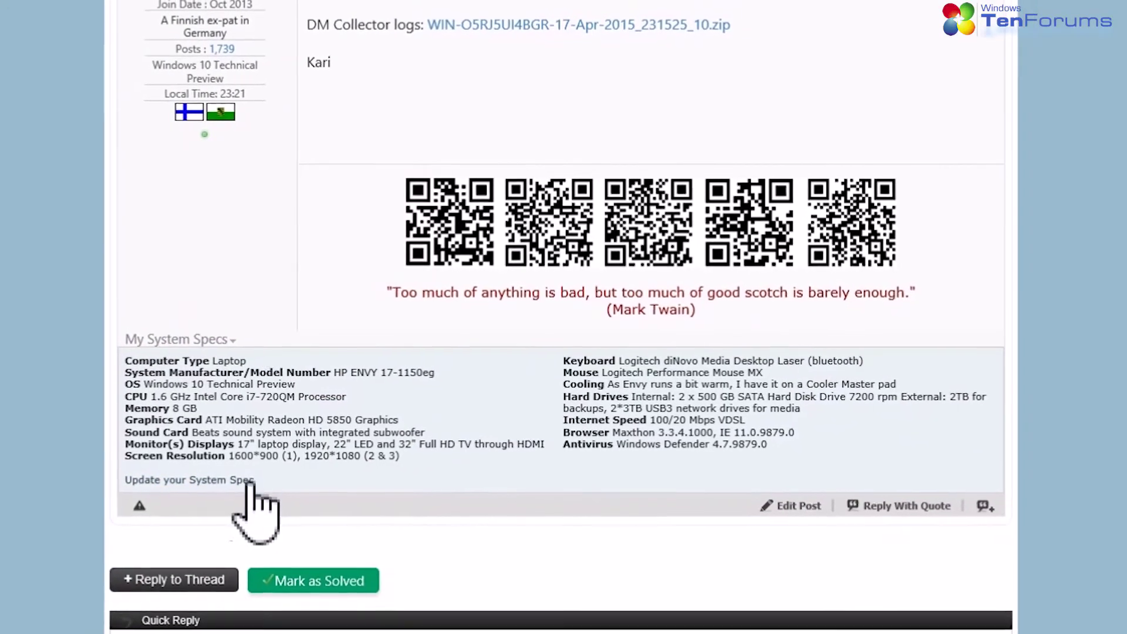
left_click_drag(245, 491, 150, 464)
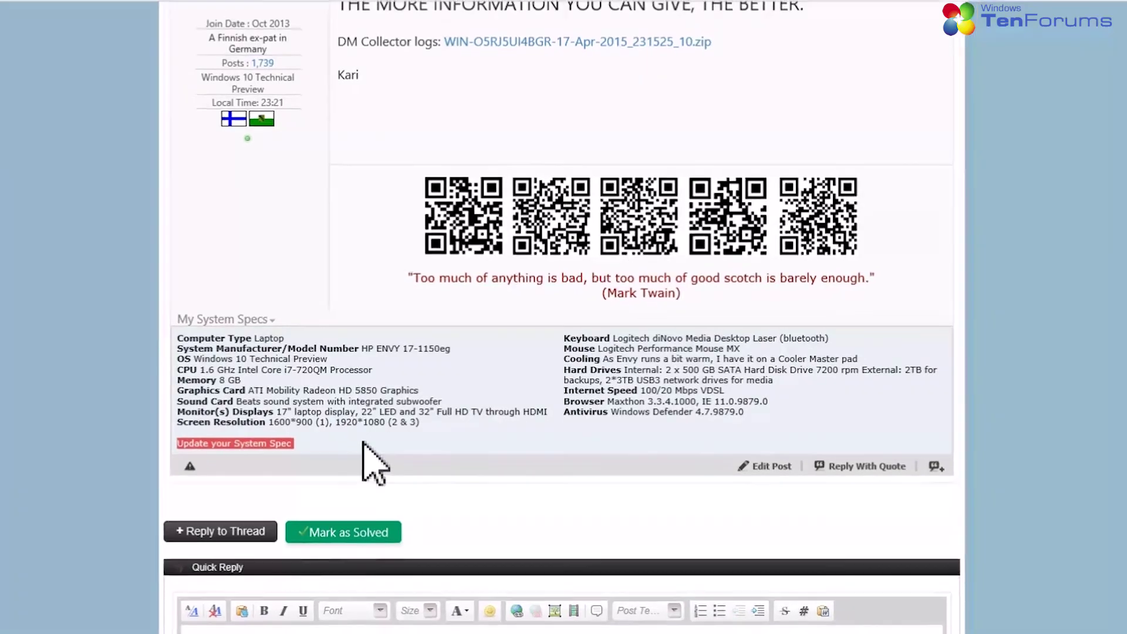
left_click(271, 423)
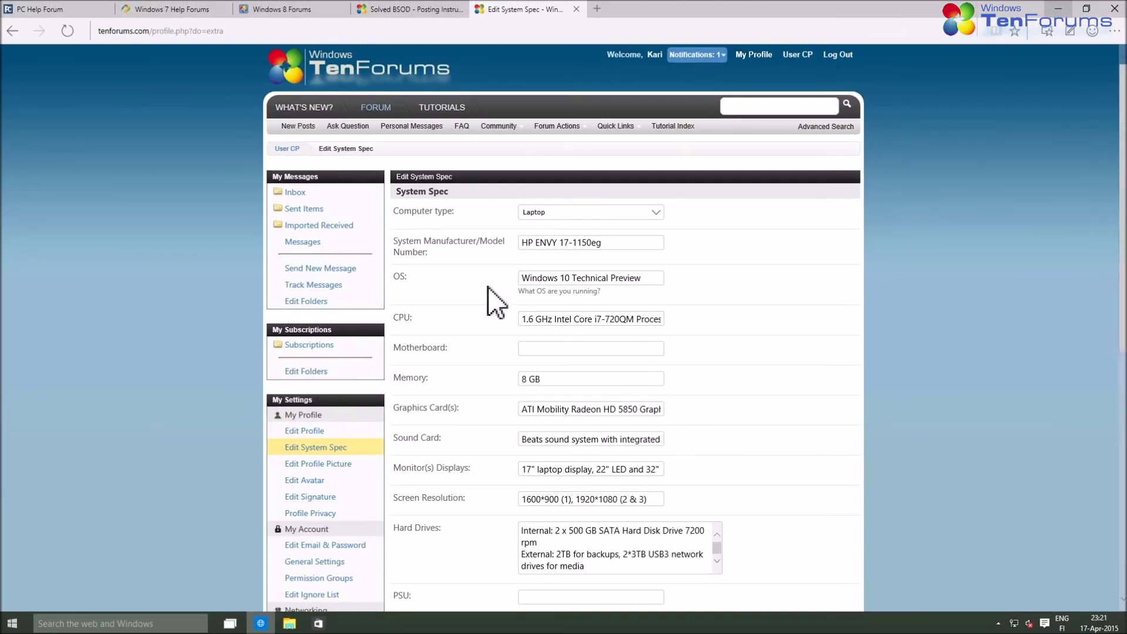
scroll(478, 262, "down", 4)
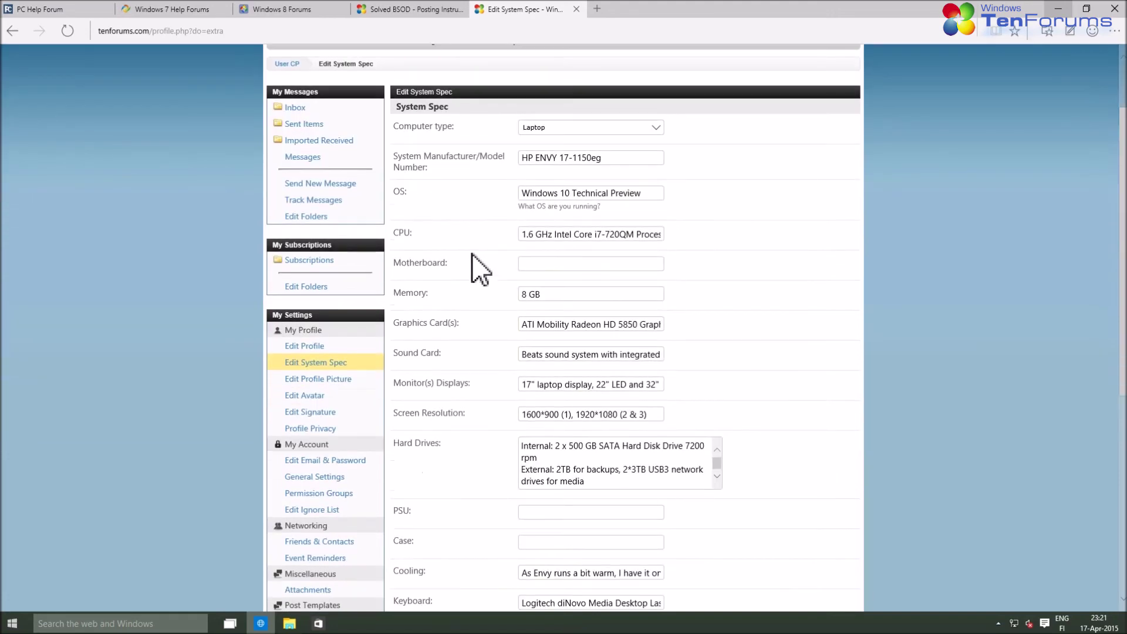
scroll(478, 270, "down", 4)
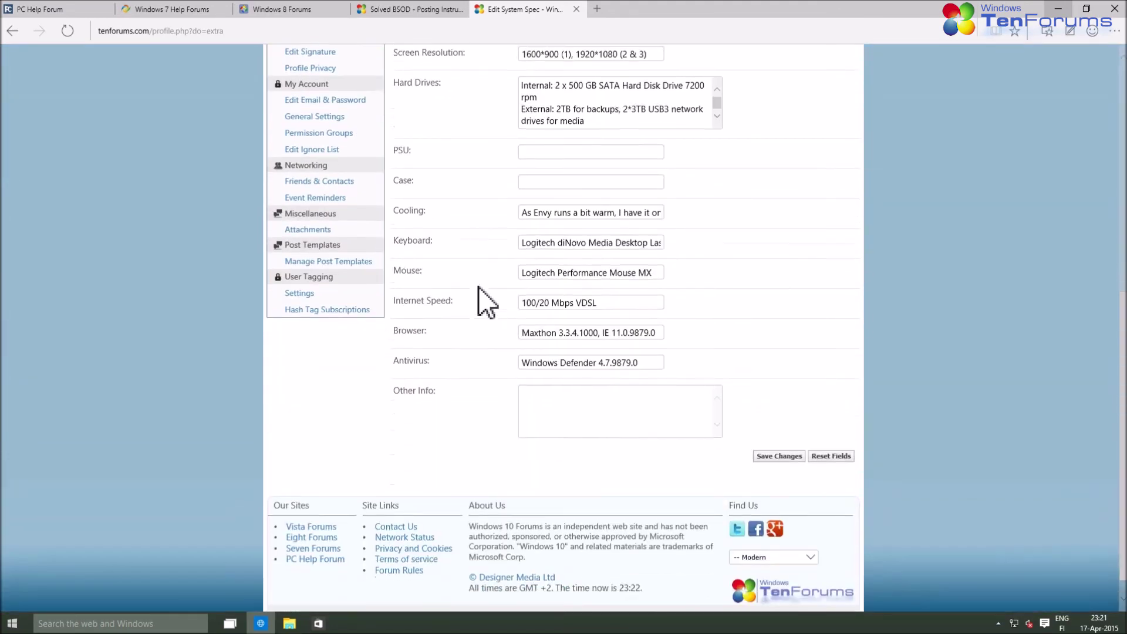
scroll(478, 288, "up", 8)
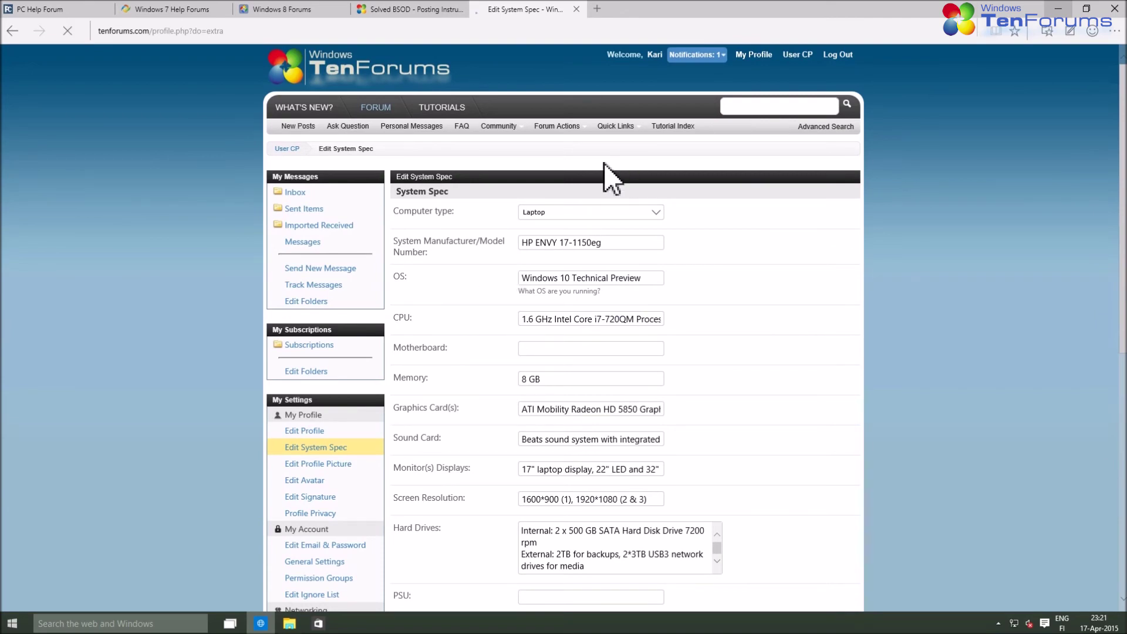
key("alt+Left")
scroll(539, 309, "up", 5)
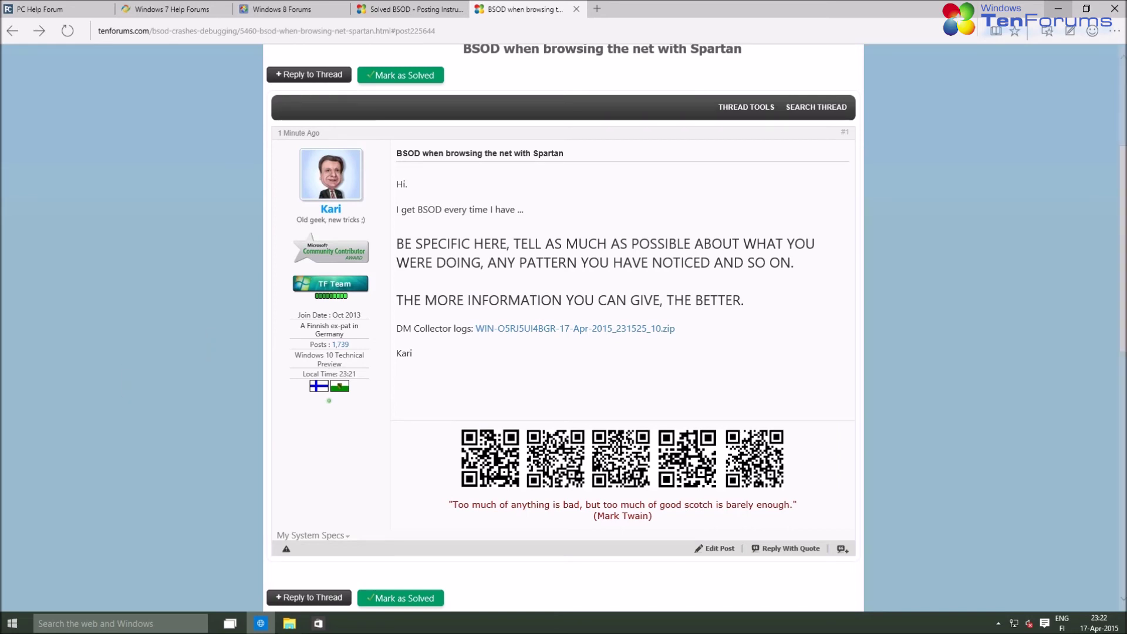
Close the 'BSOD when browsing' tab and return to the Ten Forums home page via its logo
scroll(353, 297, "down", 2)
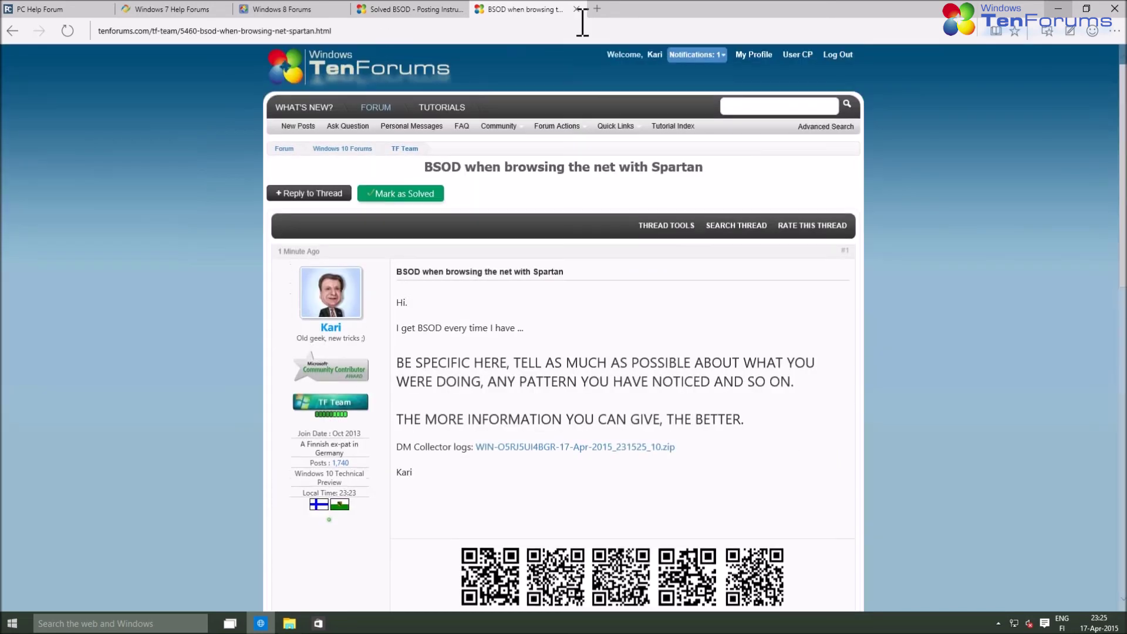
left_click(577, 9)
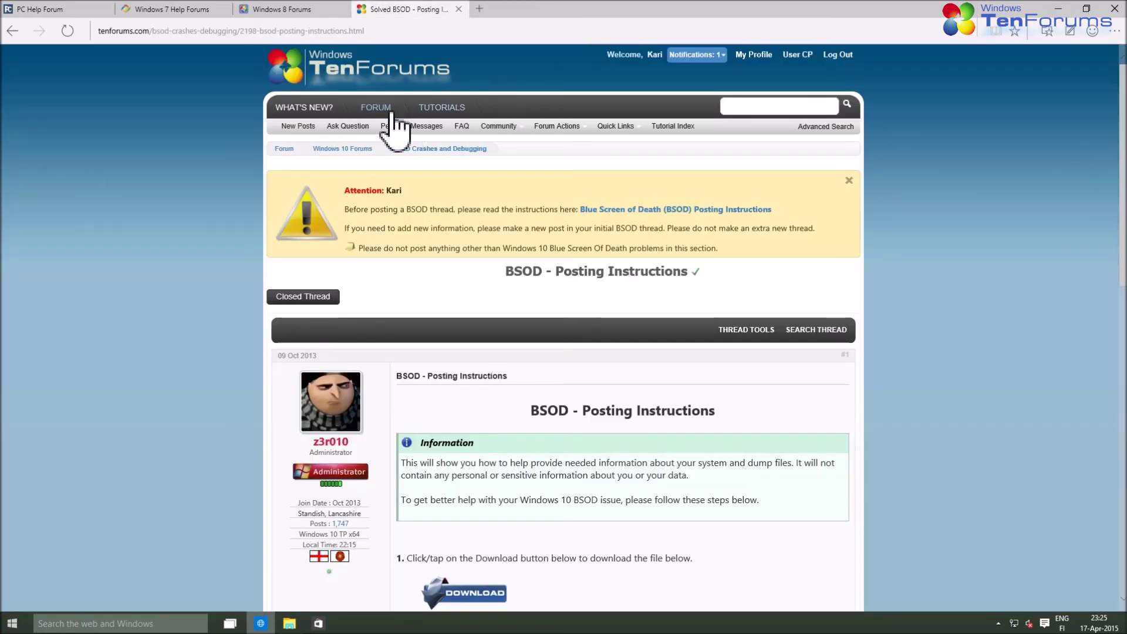
left_click(350, 65)
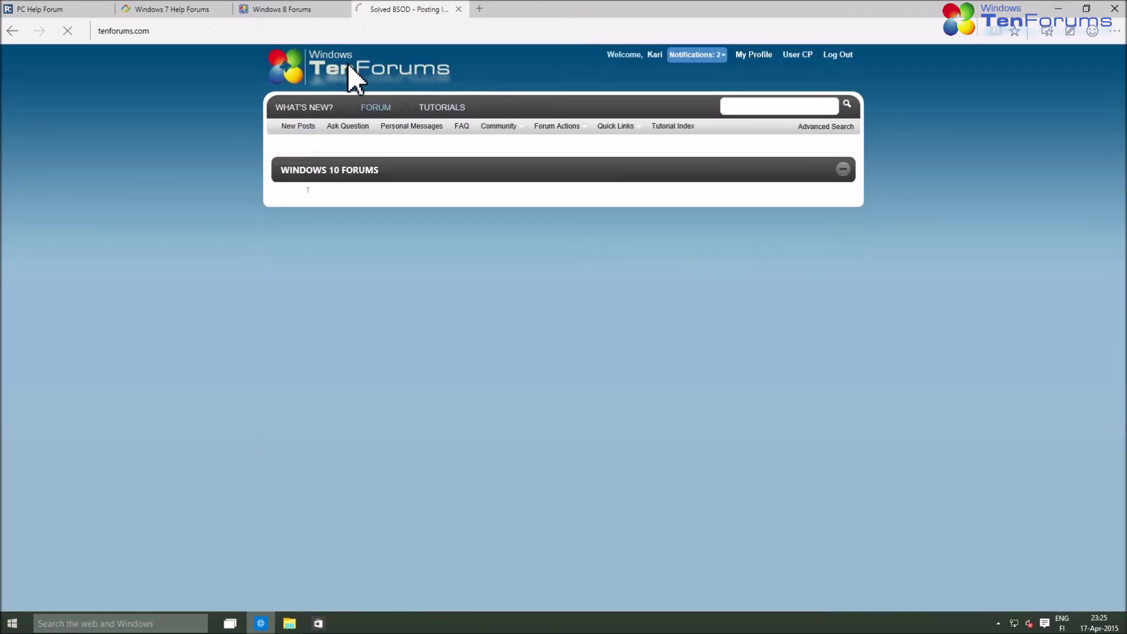